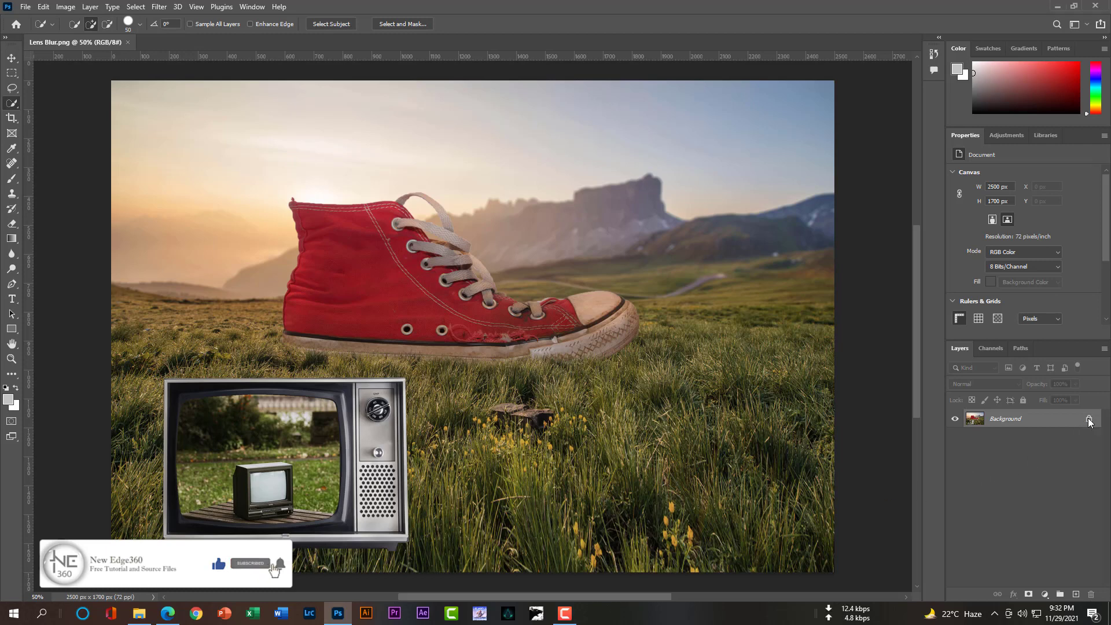
Step: Unlock the Background layer so it becomes the editable Layer 0
click(1092, 420)
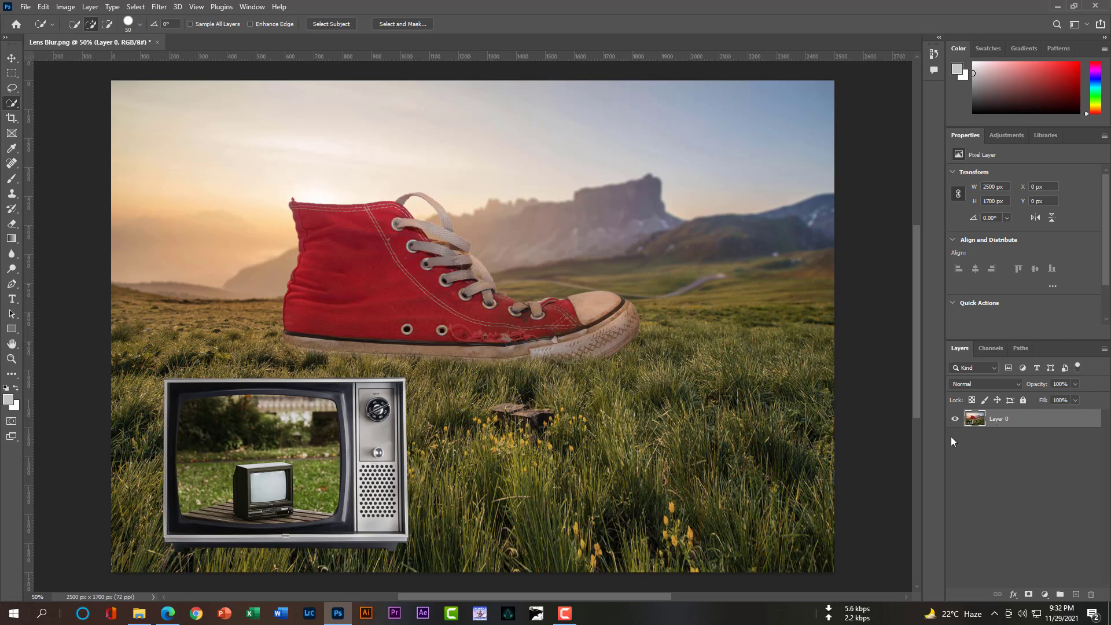
Step: Duplicate the layer as Layer 0 copy and trace the TV's top and right edges with the Pen
key(ctrl+j)
scroll(286, 460, up, 5)
key(p)
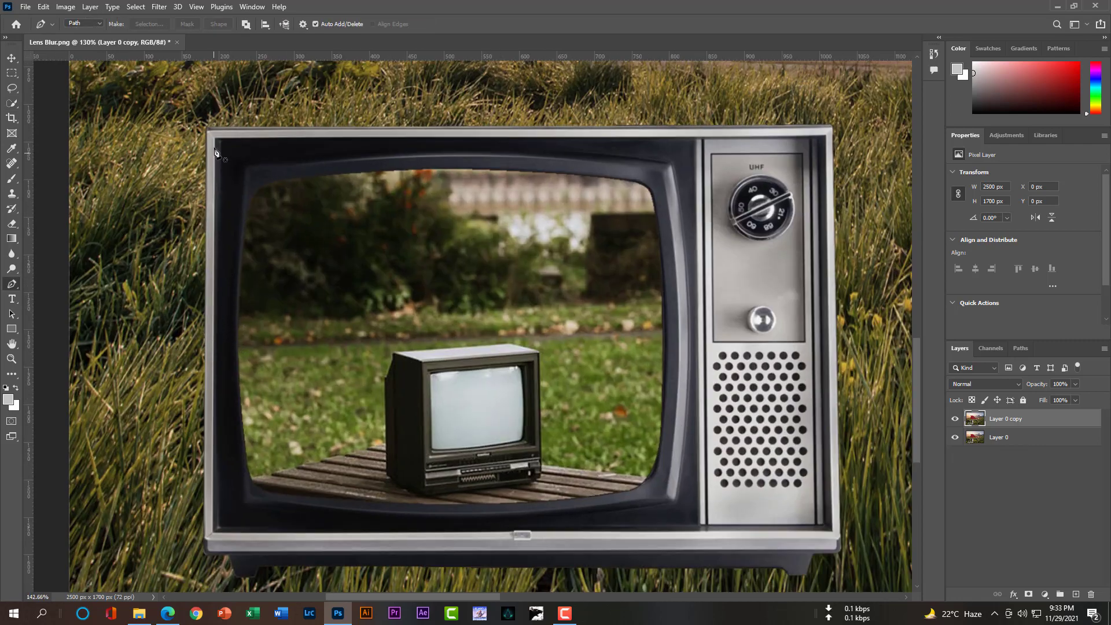
scroll(217, 153, up, 3)
scroll(227, 140, up, 2)
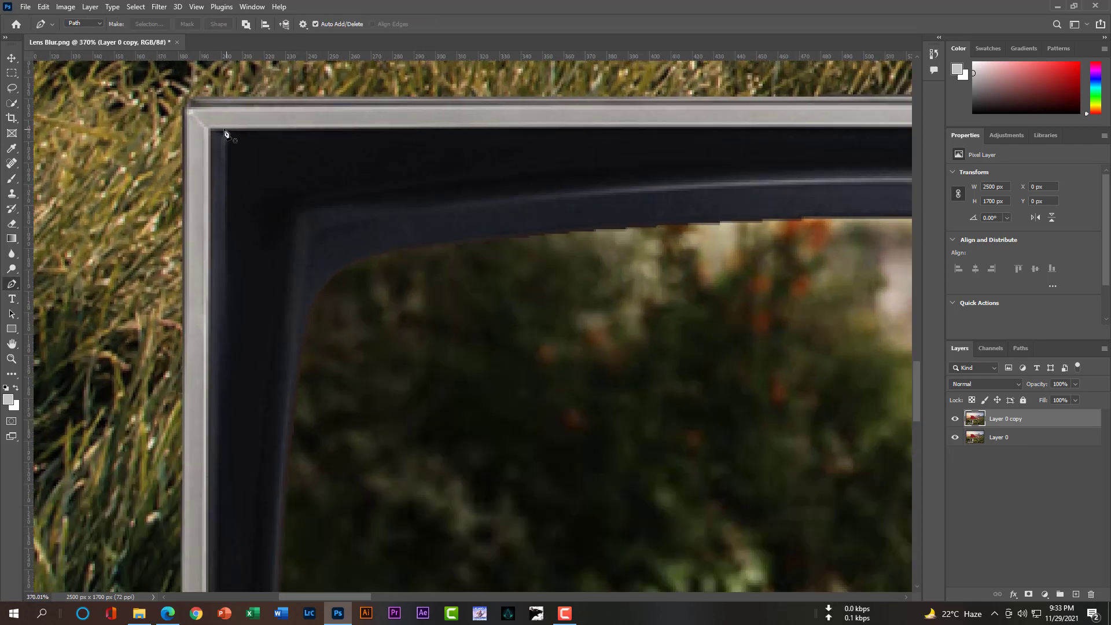
click(187, 105)
scroll(764, 425, down, 3)
scroll(781, 417, down, 2)
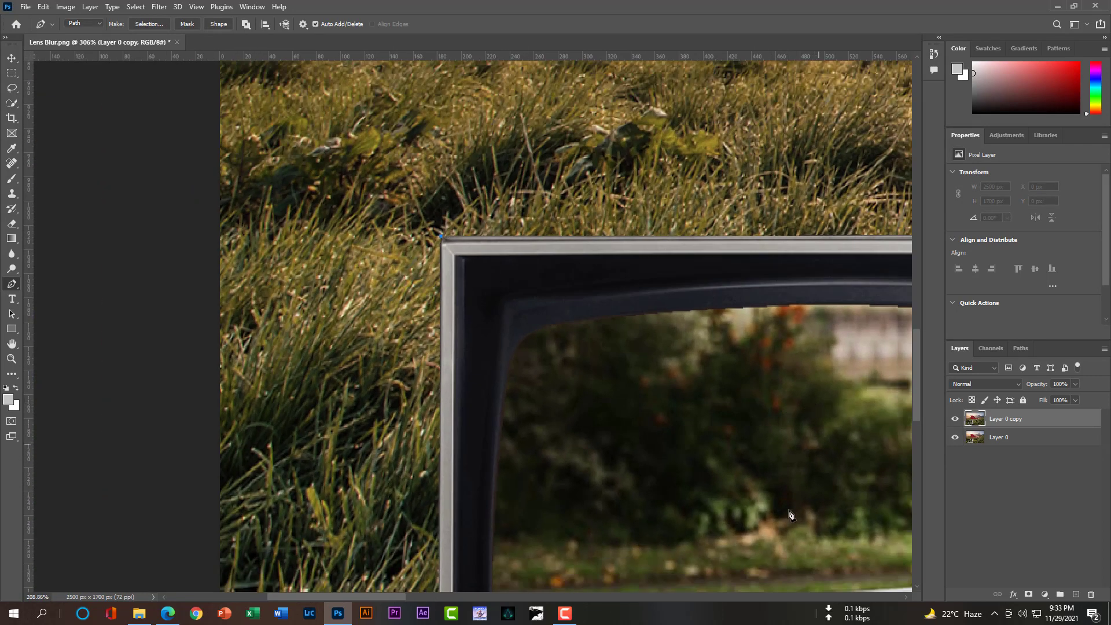
drag(395, 594, 459, 595)
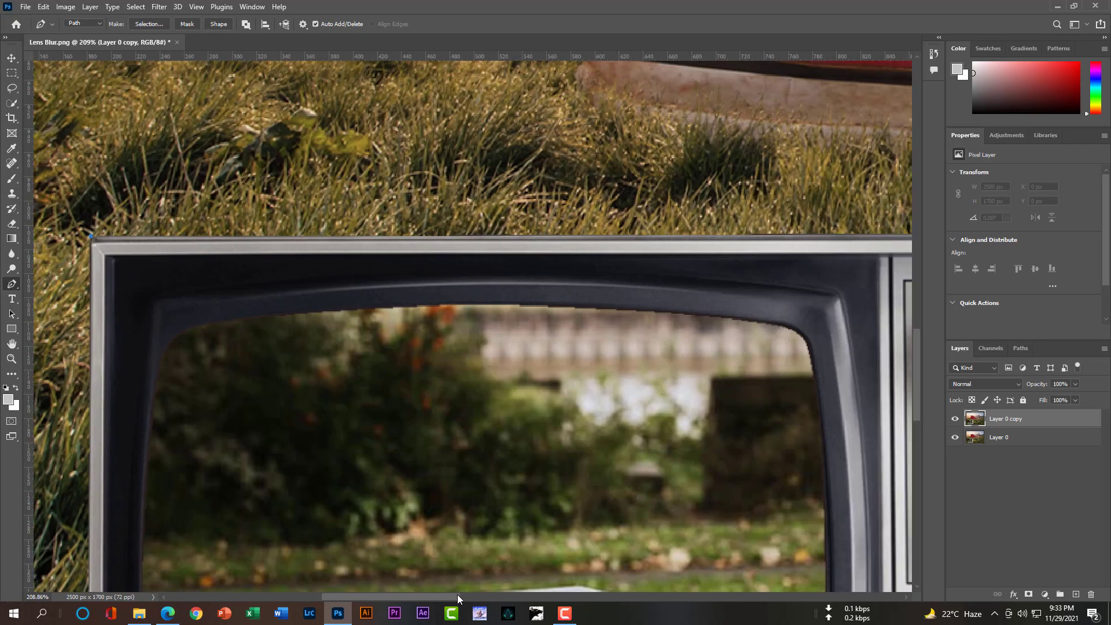
scroll(703, 495, down, 3)
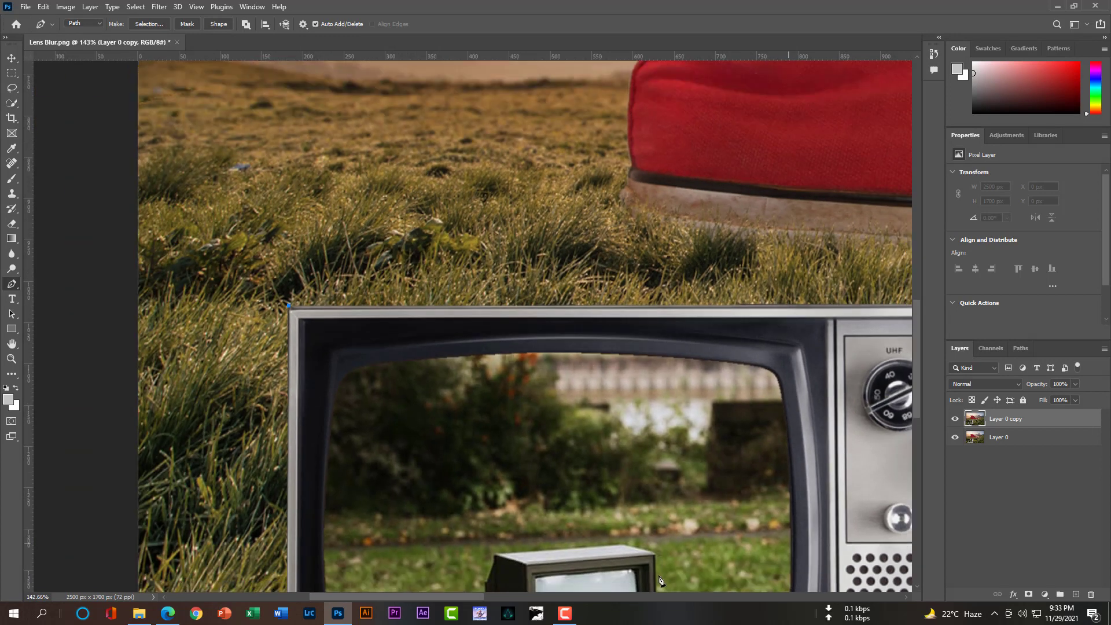
drag(484, 597, 604, 599)
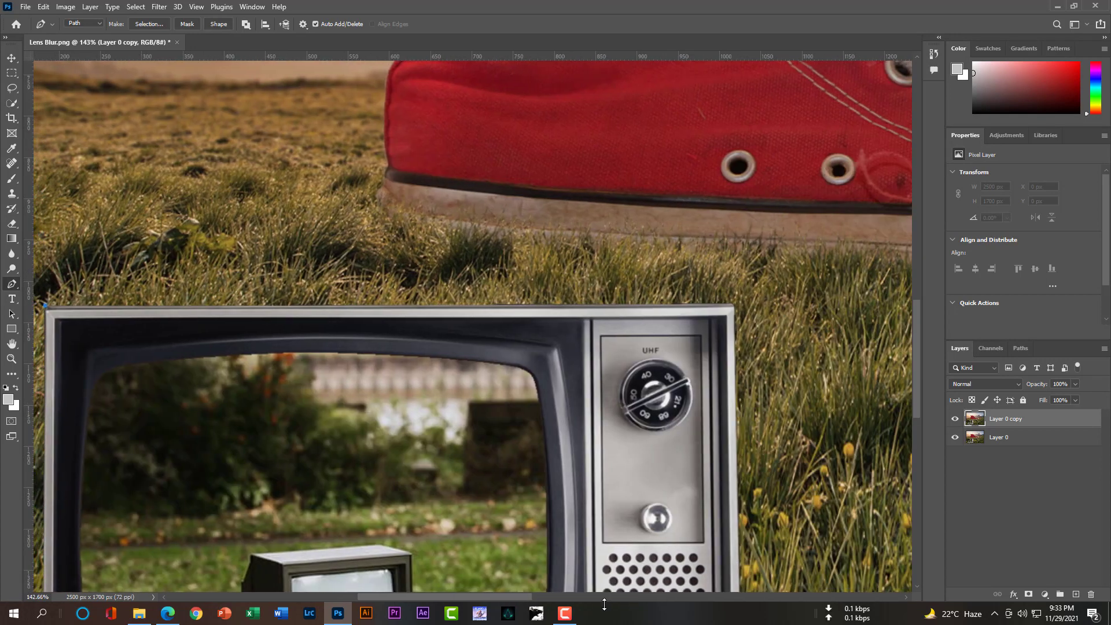
scroll(925, 520, down, 1)
scroll(919, 584, down, 3)
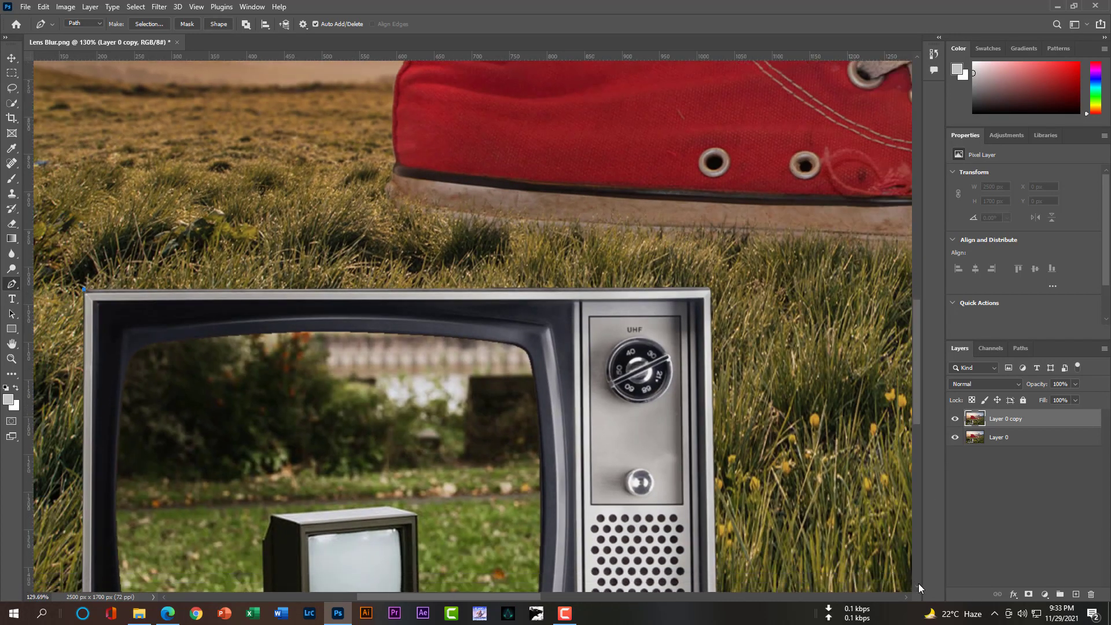
scroll(918, 583, down, 1)
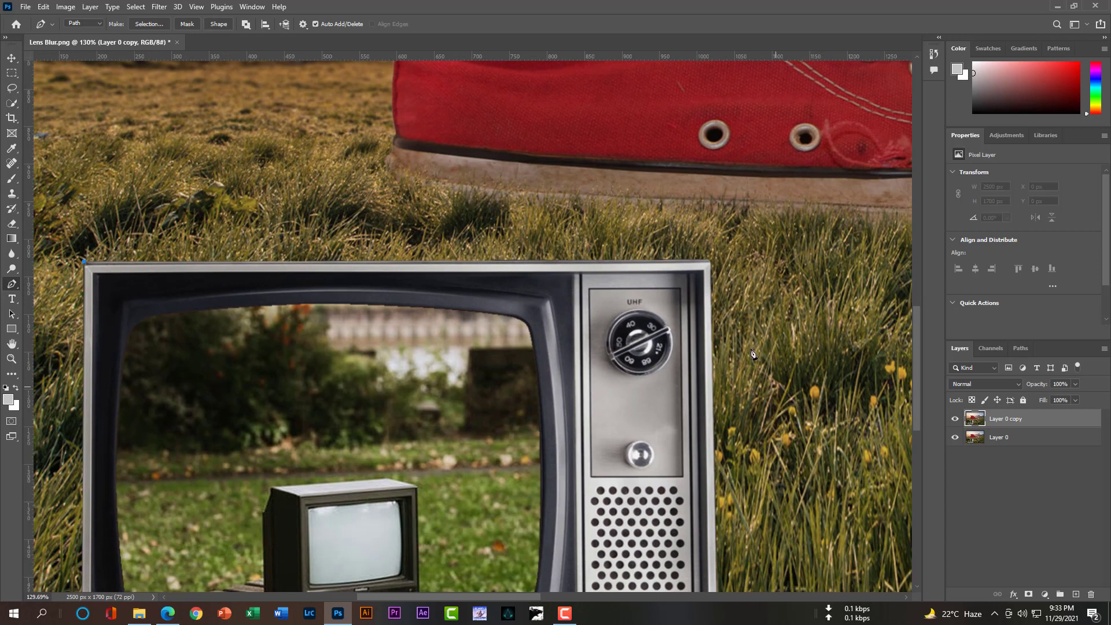
click(712, 263)
click(716, 498)
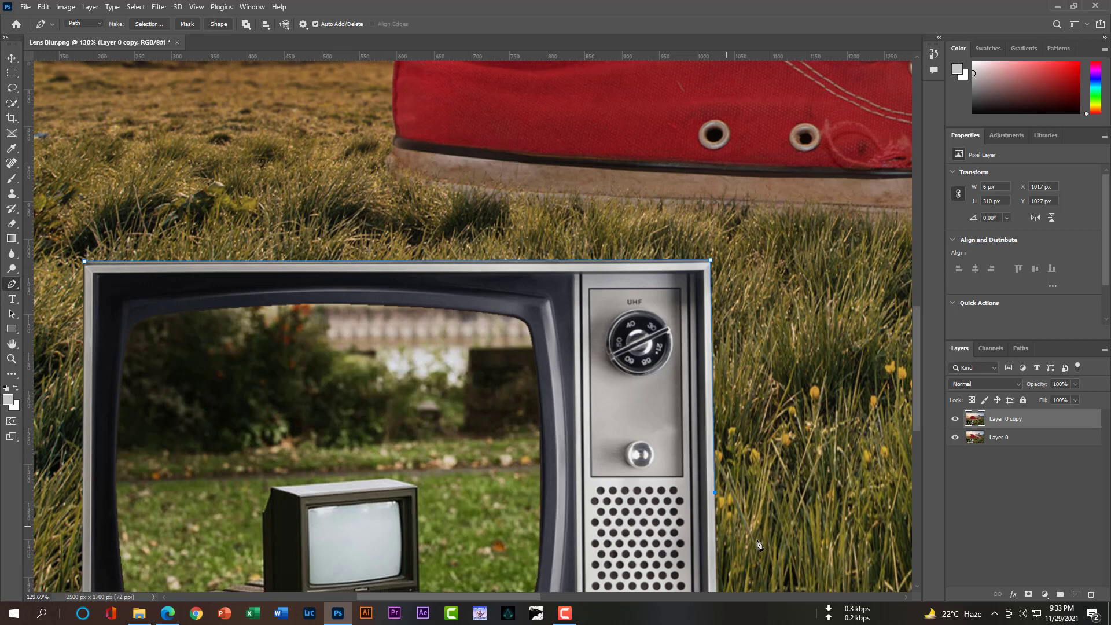
scroll(917, 419, down, 3)
scroll(925, 459, down, 2)
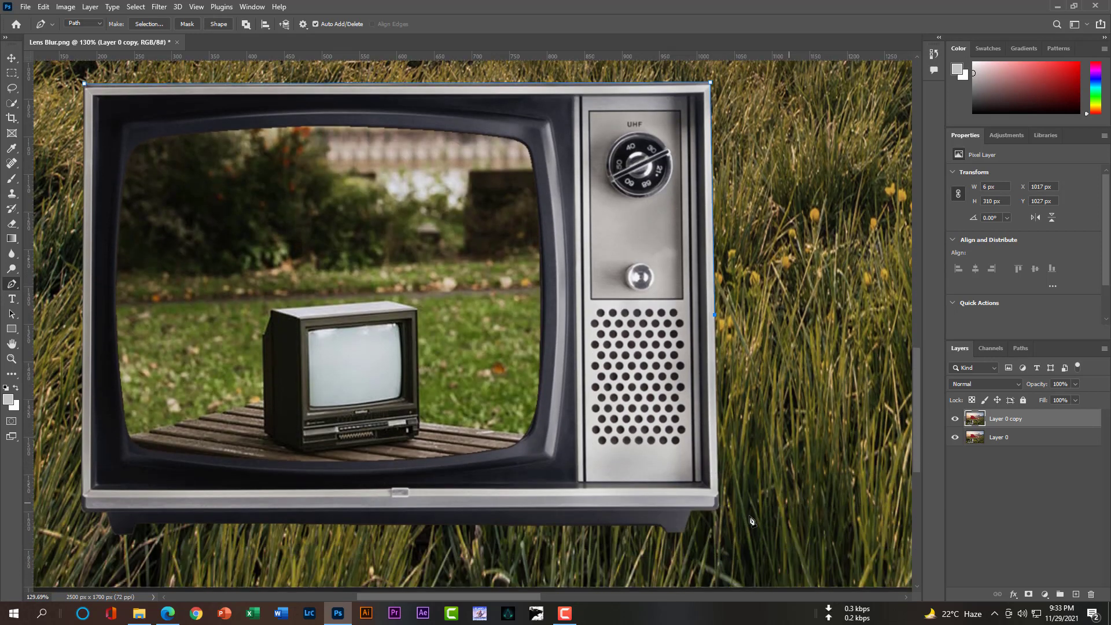
click(720, 507)
click(717, 514)
Step: Trace the TV's bottom edge and both feet, then close the path at the top-left corner
click(692, 511)
click(684, 533)
click(665, 533)
click(662, 530)
click(139, 528)
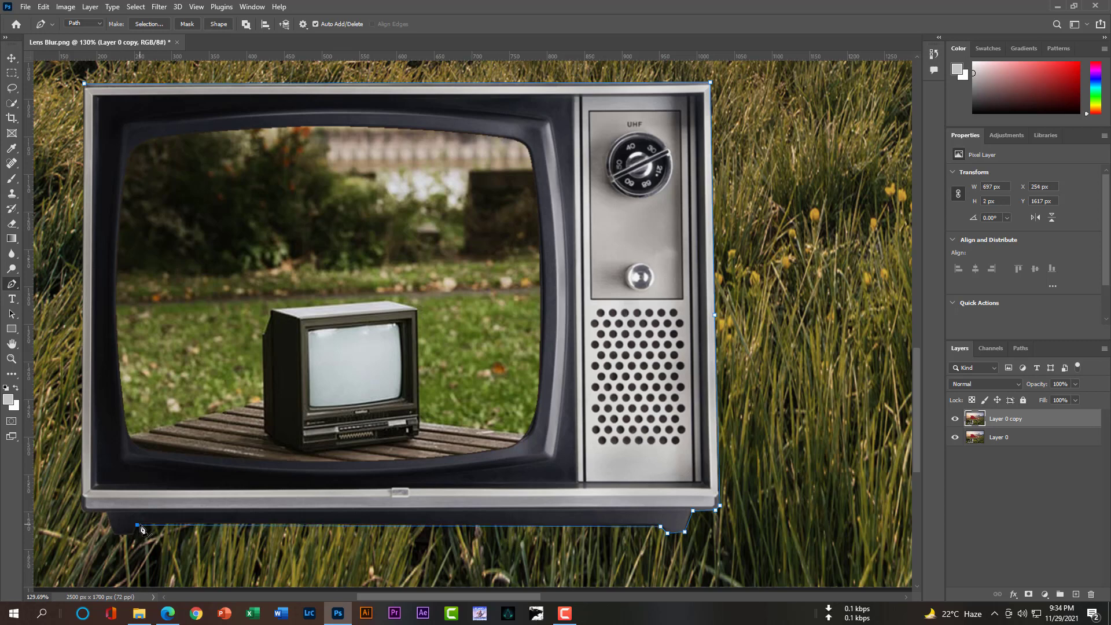
key(ctrl+z)
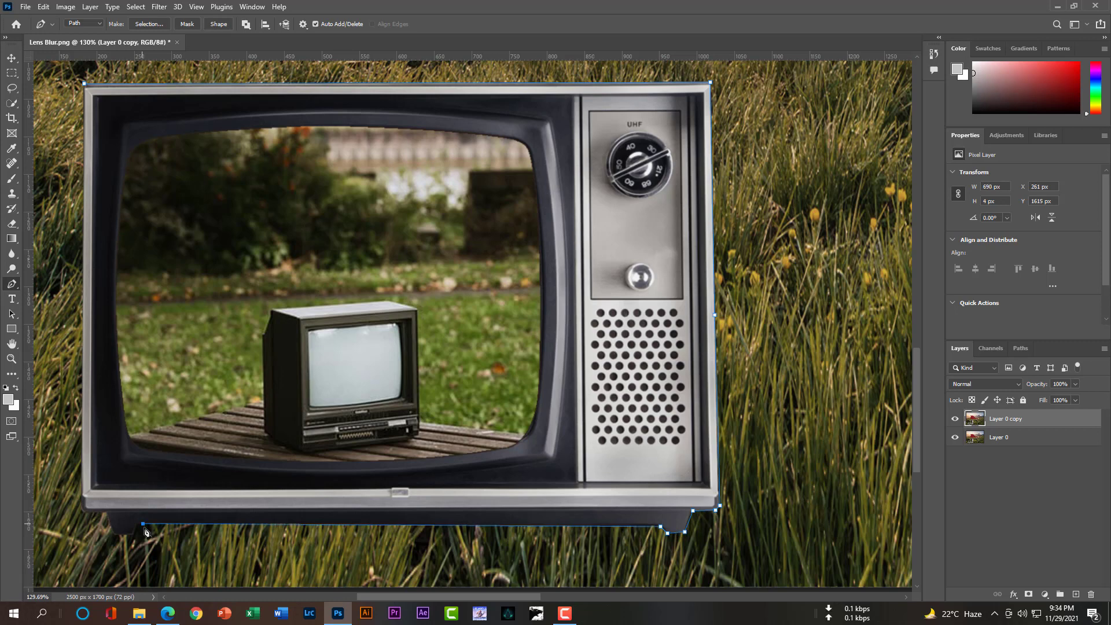
click(137, 526)
click(116, 539)
click(106, 516)
click(83, 512)
click(88, 90)
Step: Convert the TV outline path into a selection with a 1-pixel feather, then pick Quick Selection
right_click(291, 175)
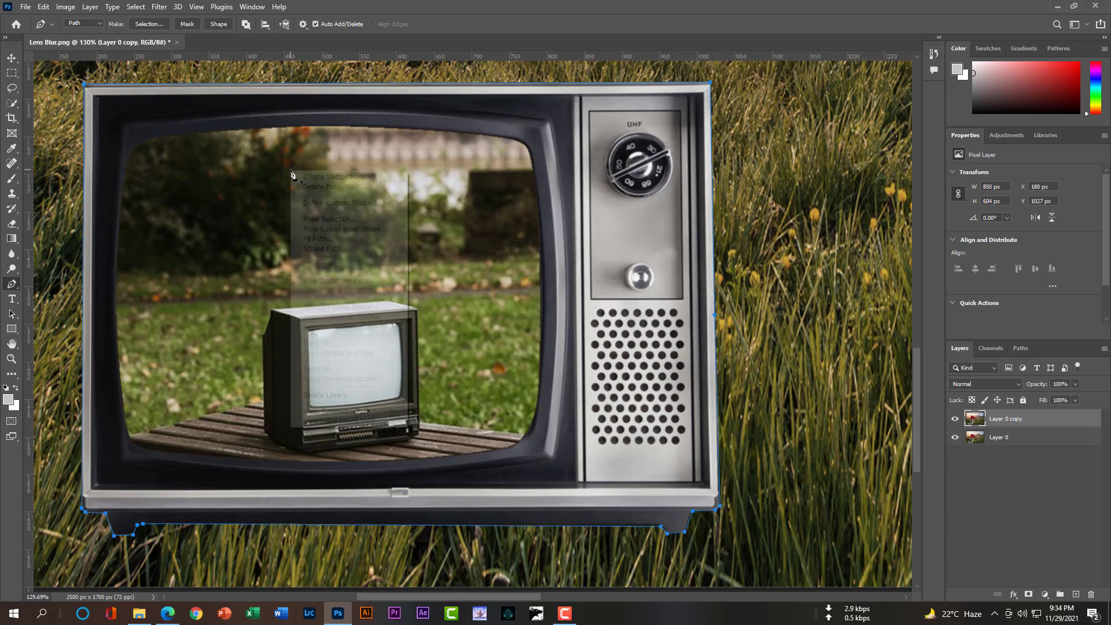
click(340, 219)
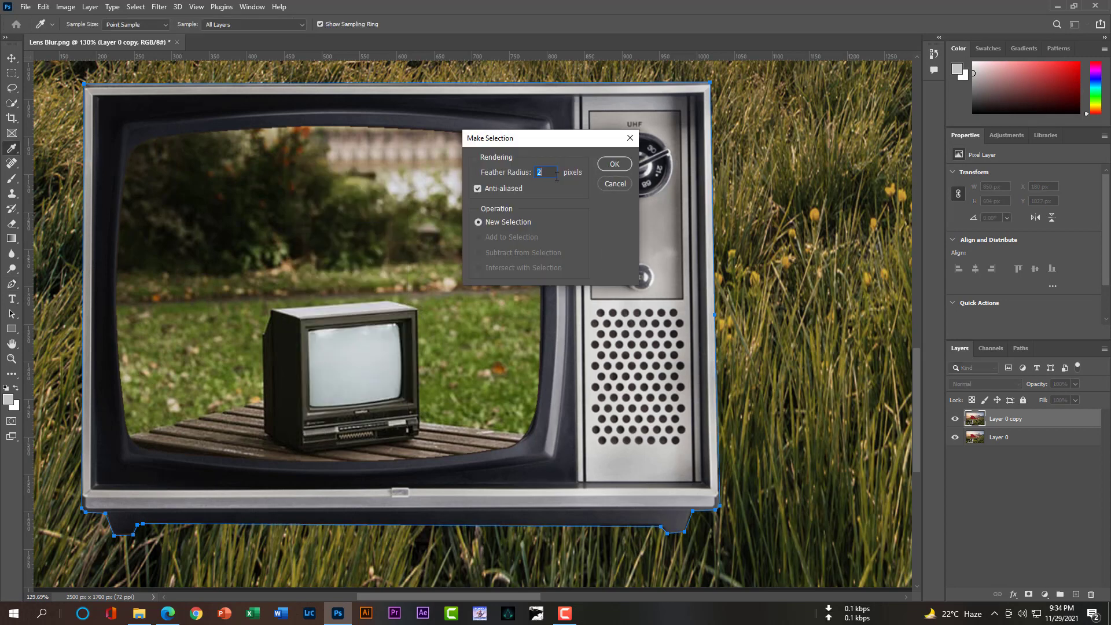
click(616, 164)
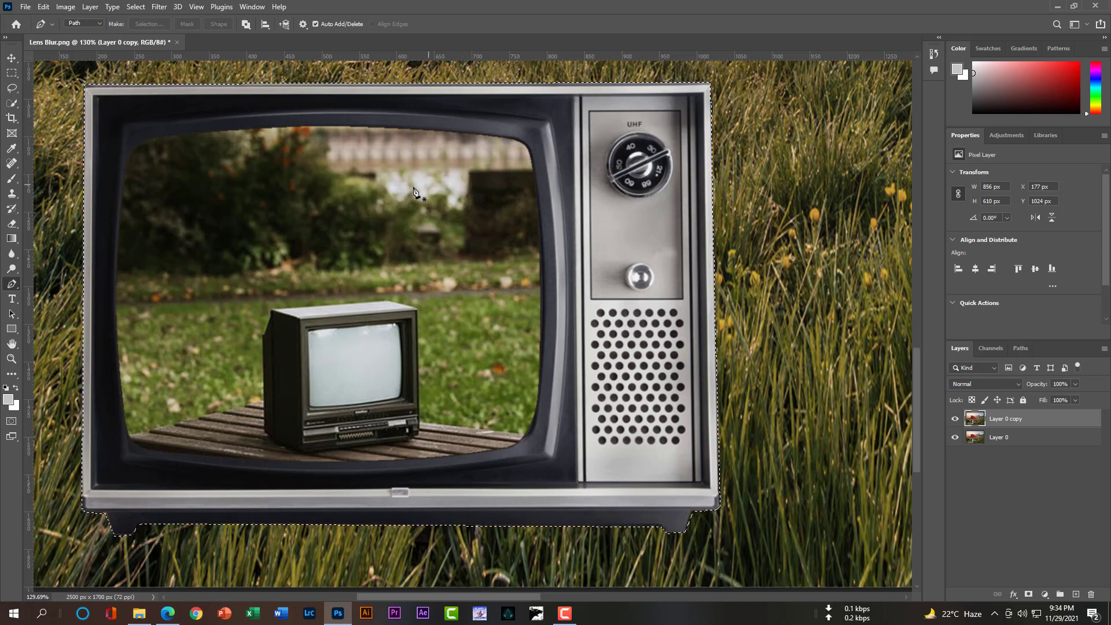
click(13, 105)
Step: Save the active TV selection as a channel named 'Selection 01'
right_click(386, 207)
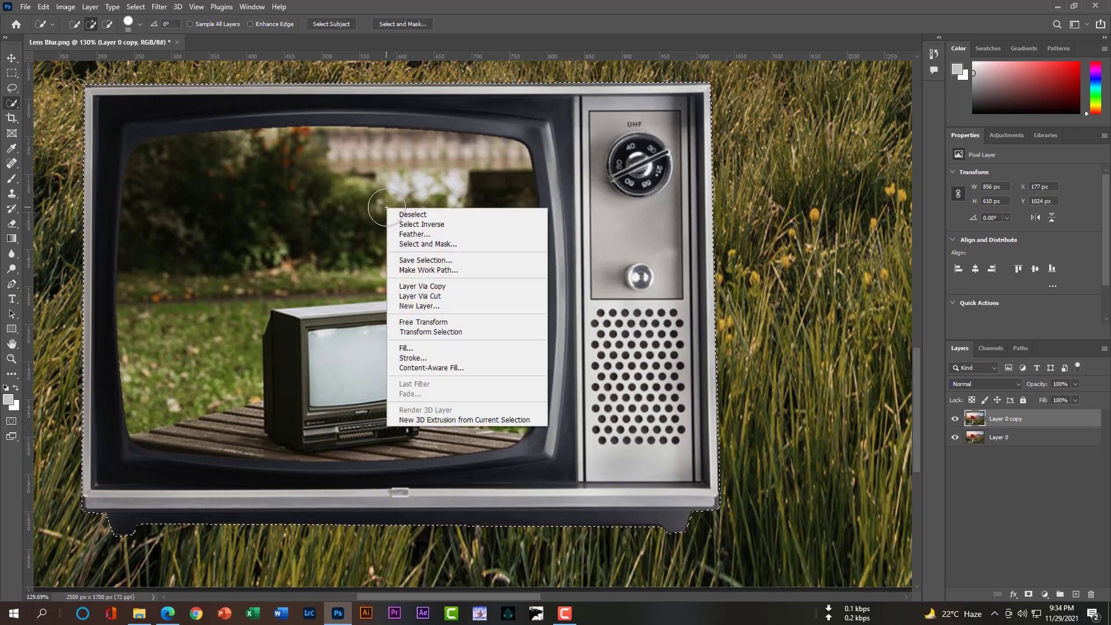
click(436, 262)
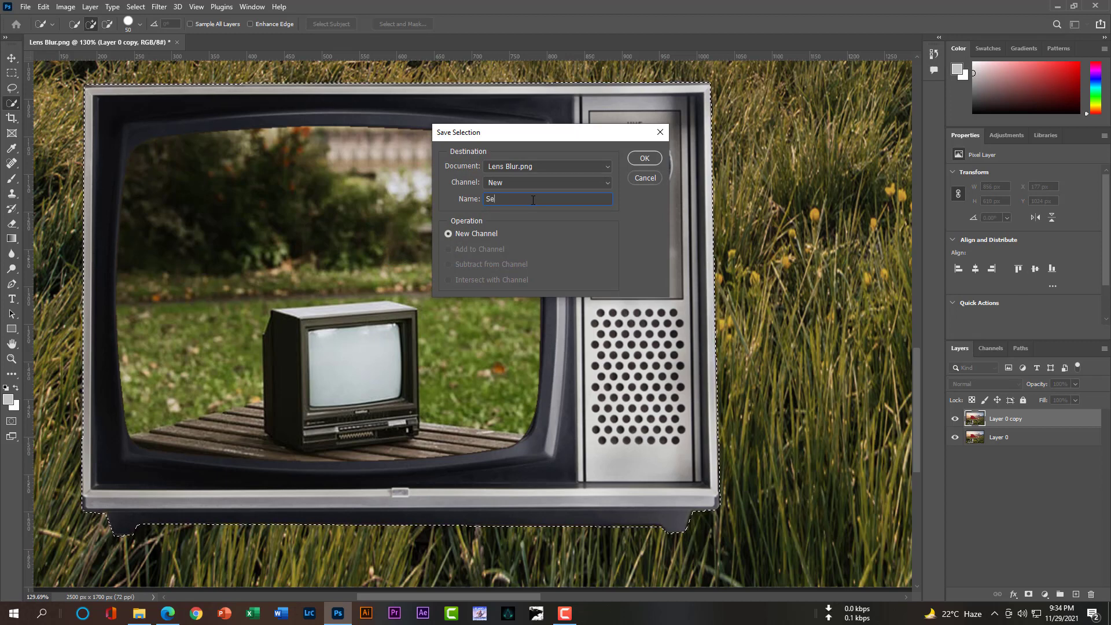
text(Selection 0)
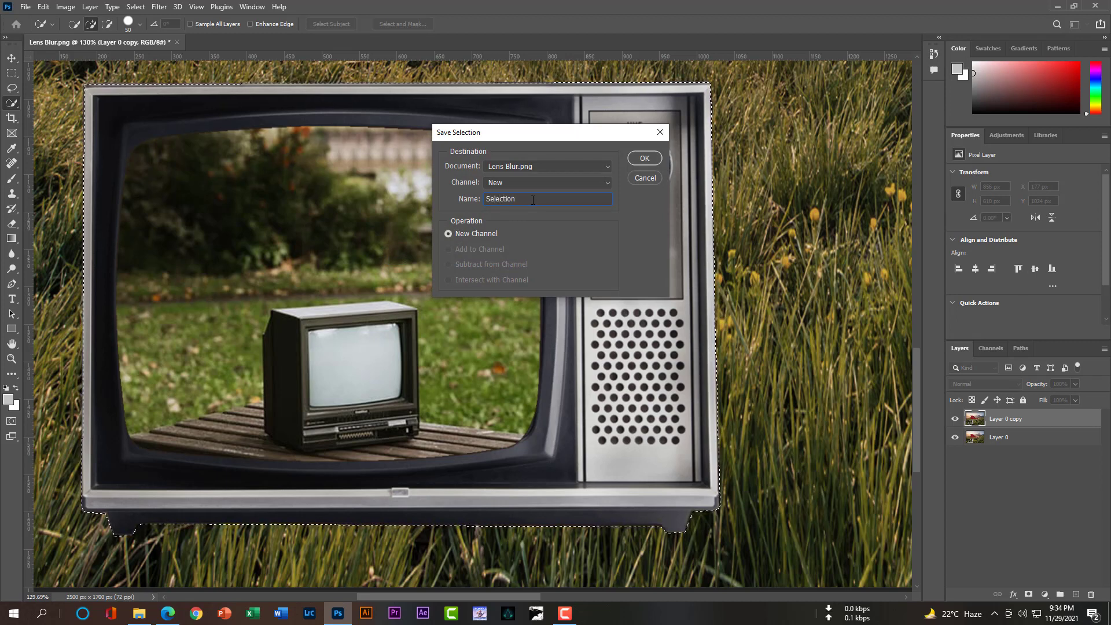
text(1)
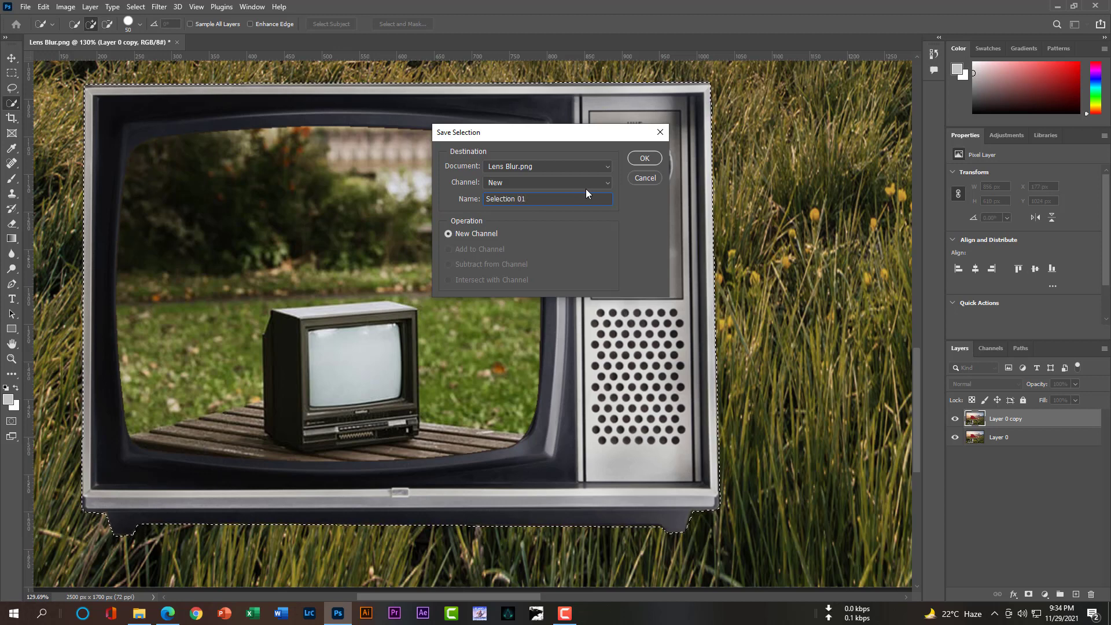
click(644, 159)
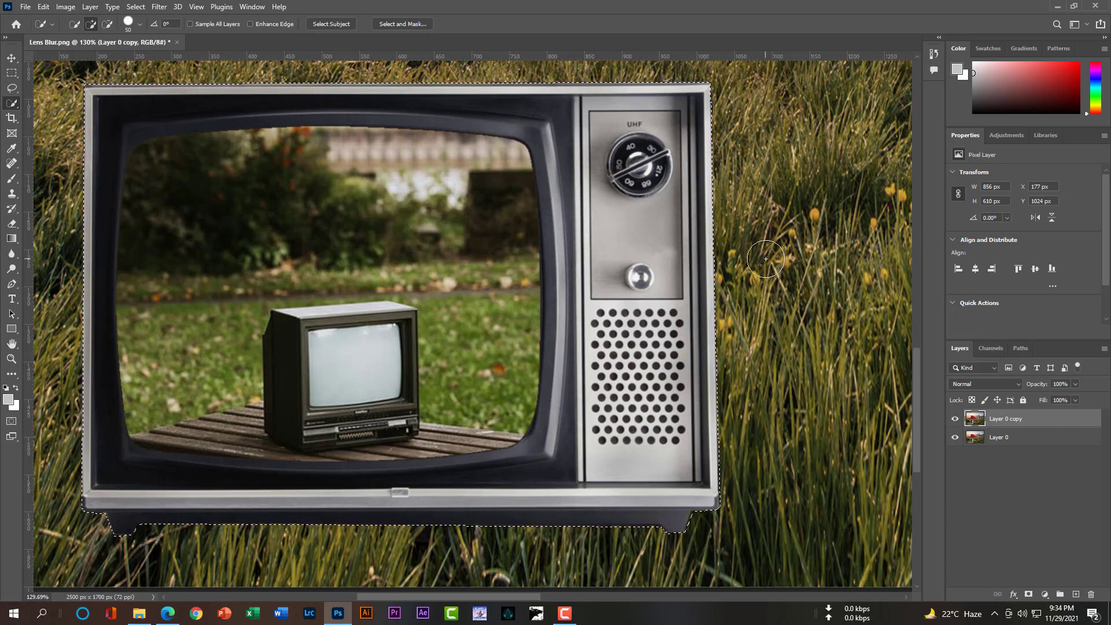
scroll(745, 261, down, 5)
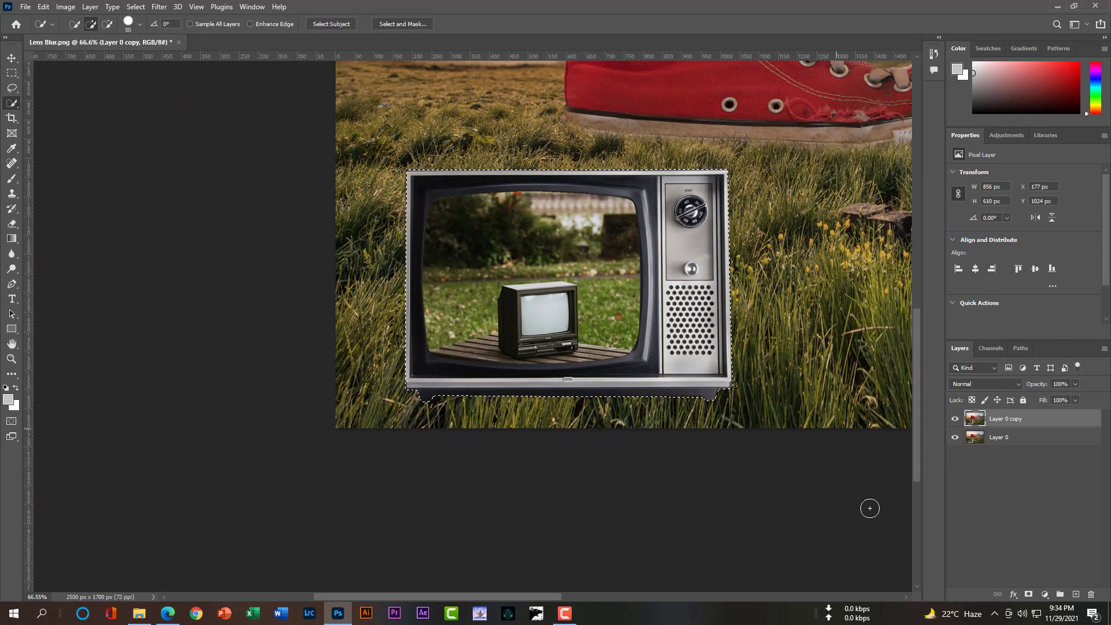
drag(558, 596, 628, 595)
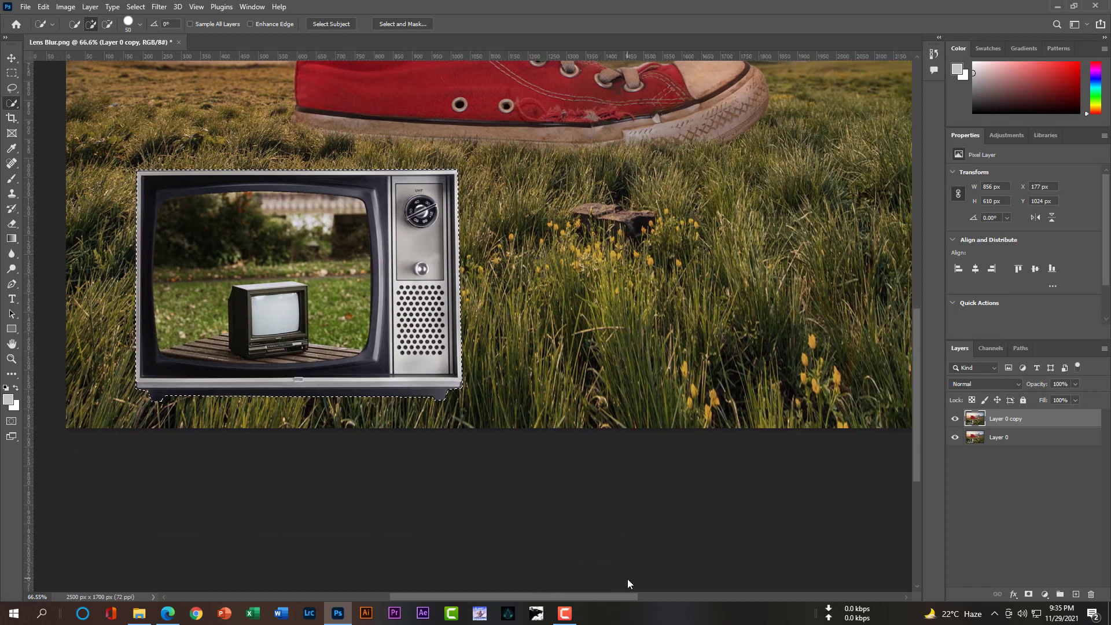
scroll(730, 265, down, 5)
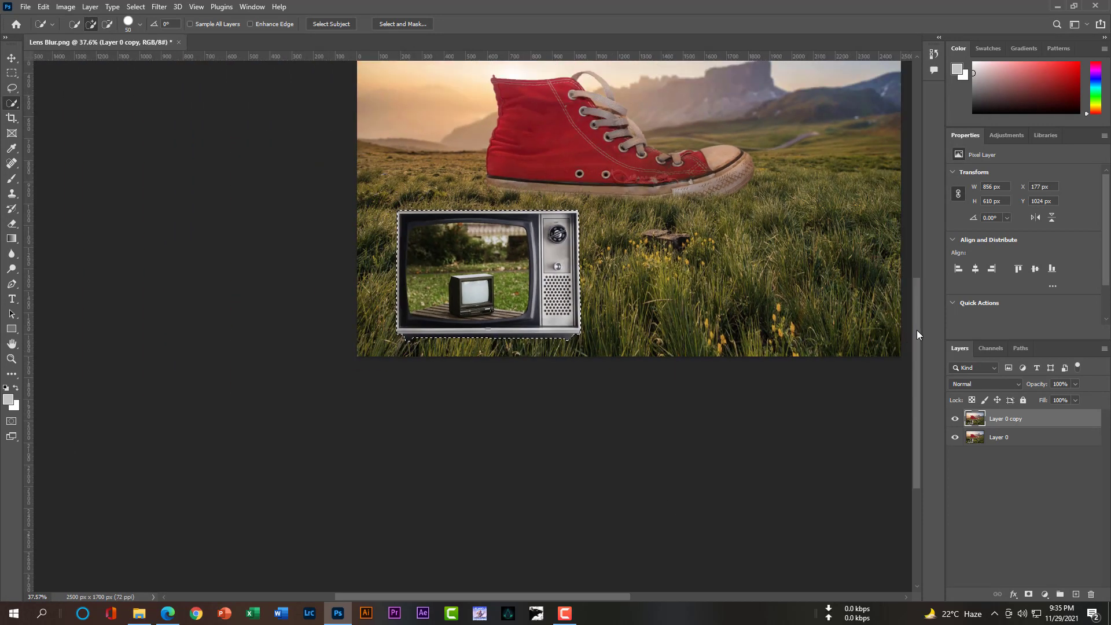
drag(918, 330, 917, 286)
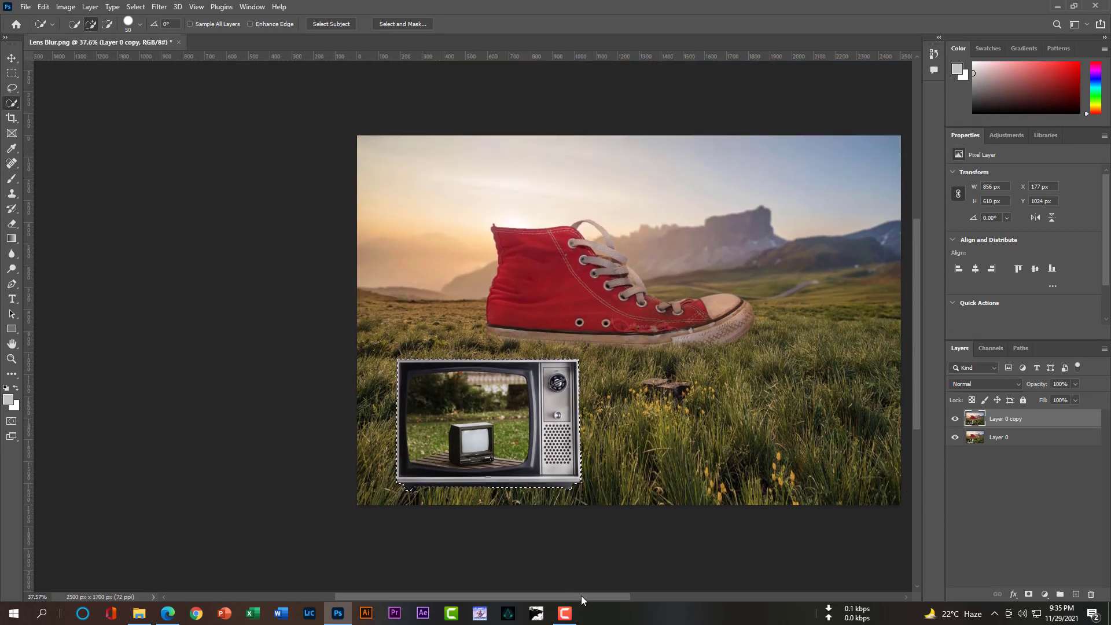
drag(581, 595, 648, 590)
scroll(580, 366, up, 1)
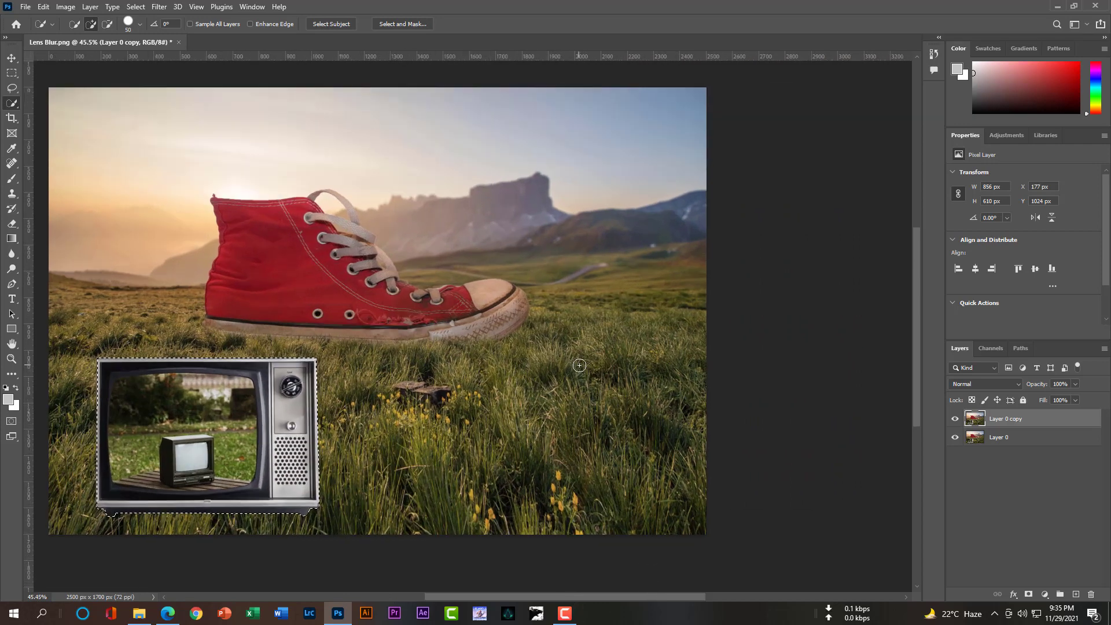
drag(538, 597, 498, 595)
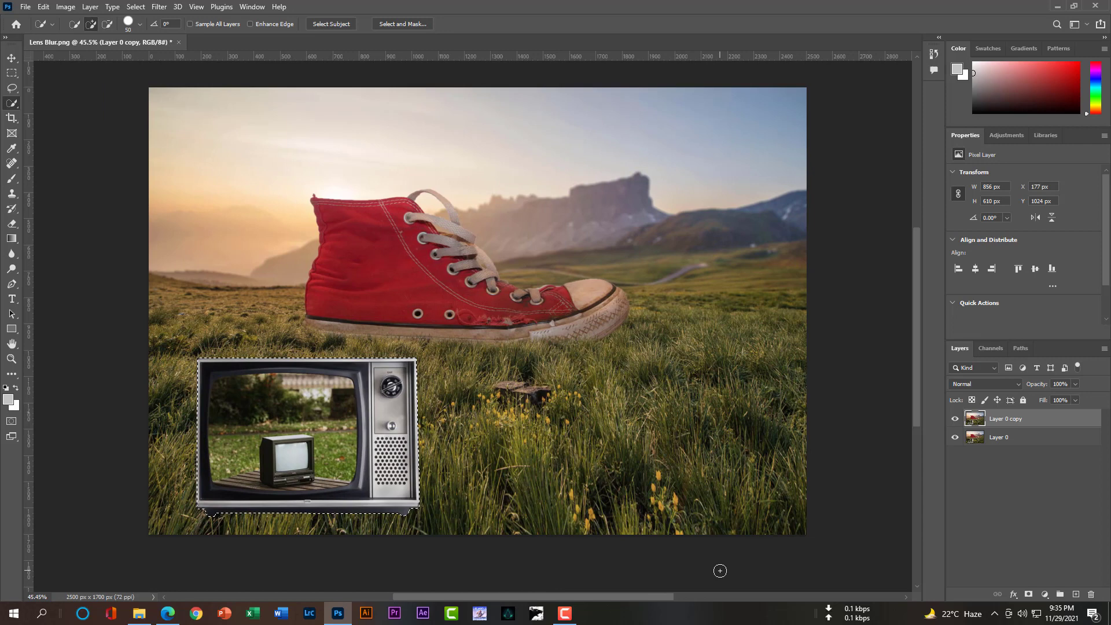
Step: In the Channels panel, load and view the Selection 01 mask, then return to the RGB view
click(991, 348)
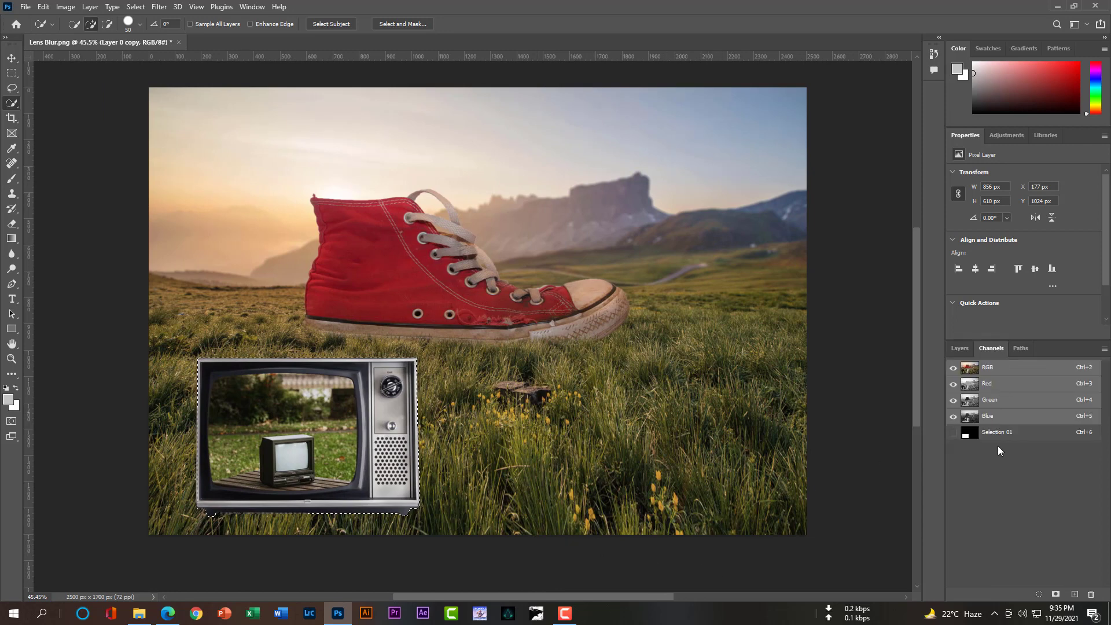
key(ctrl+d)
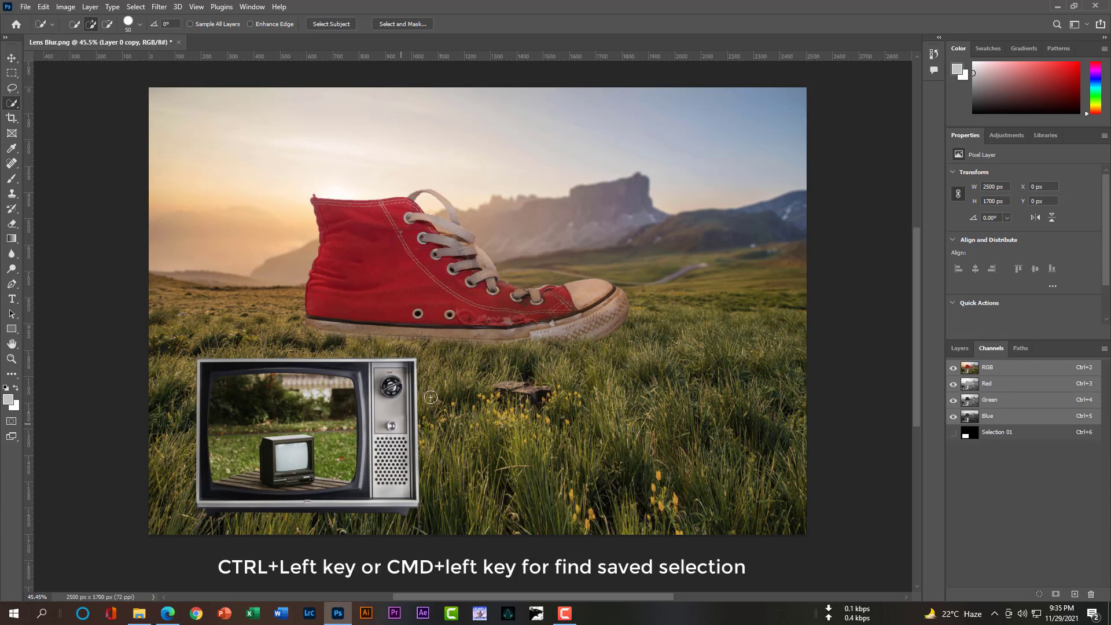
ctrl+click(971, 436)
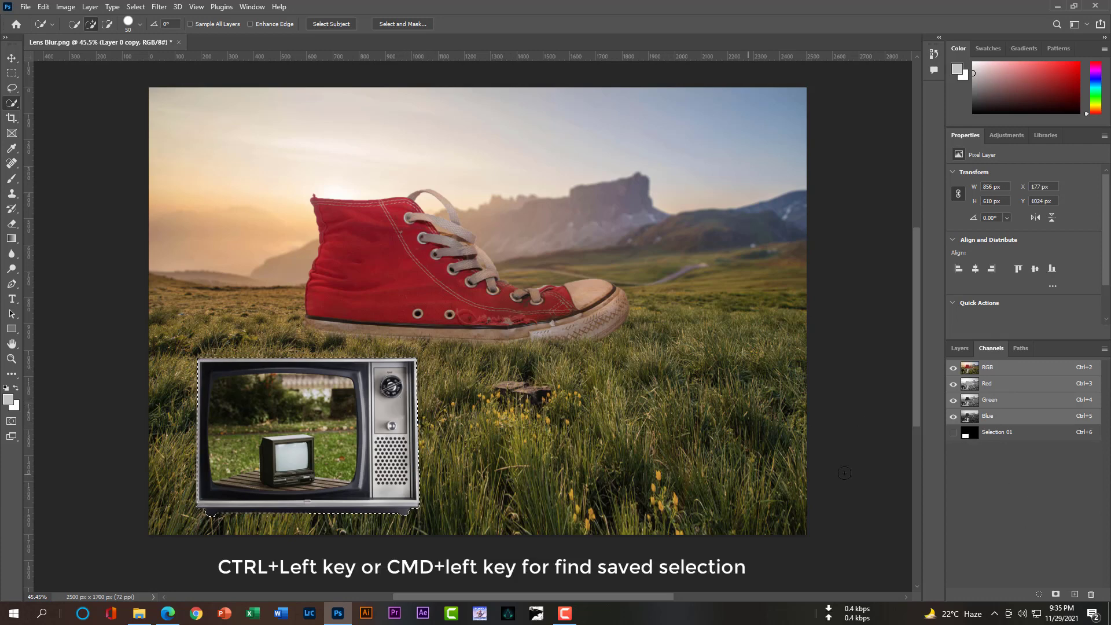
click(970, 432)
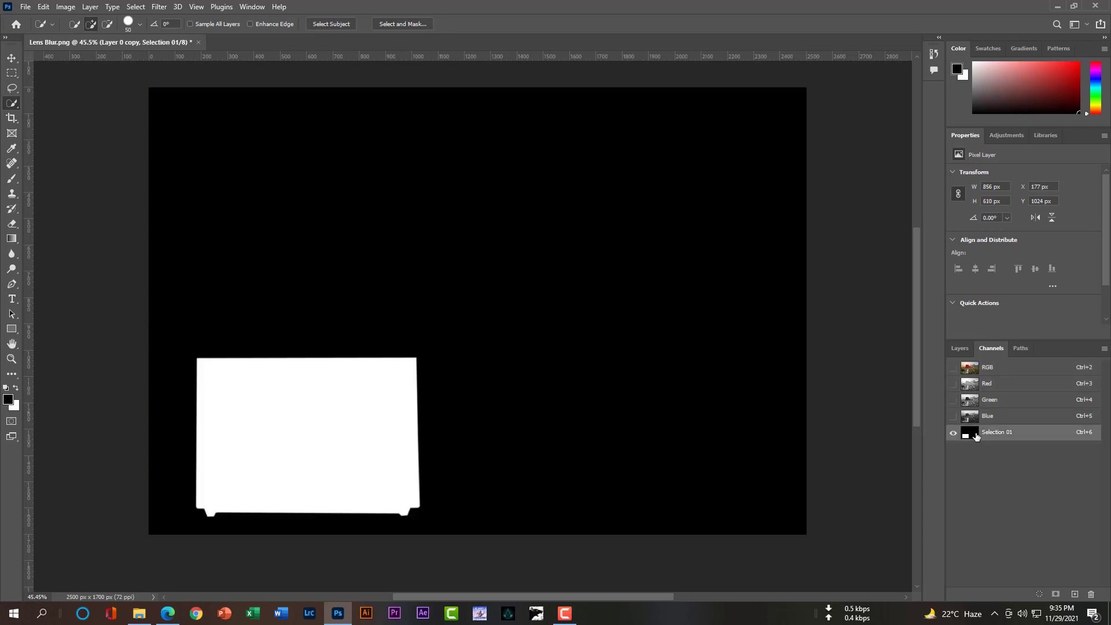
click(954, 367)
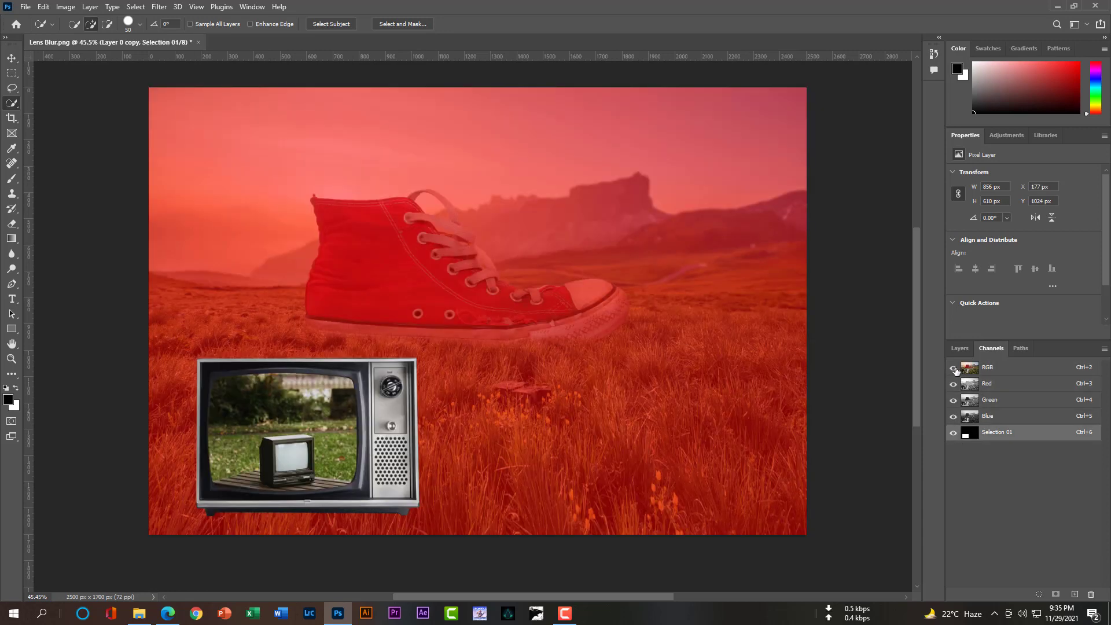
click(954, 433)
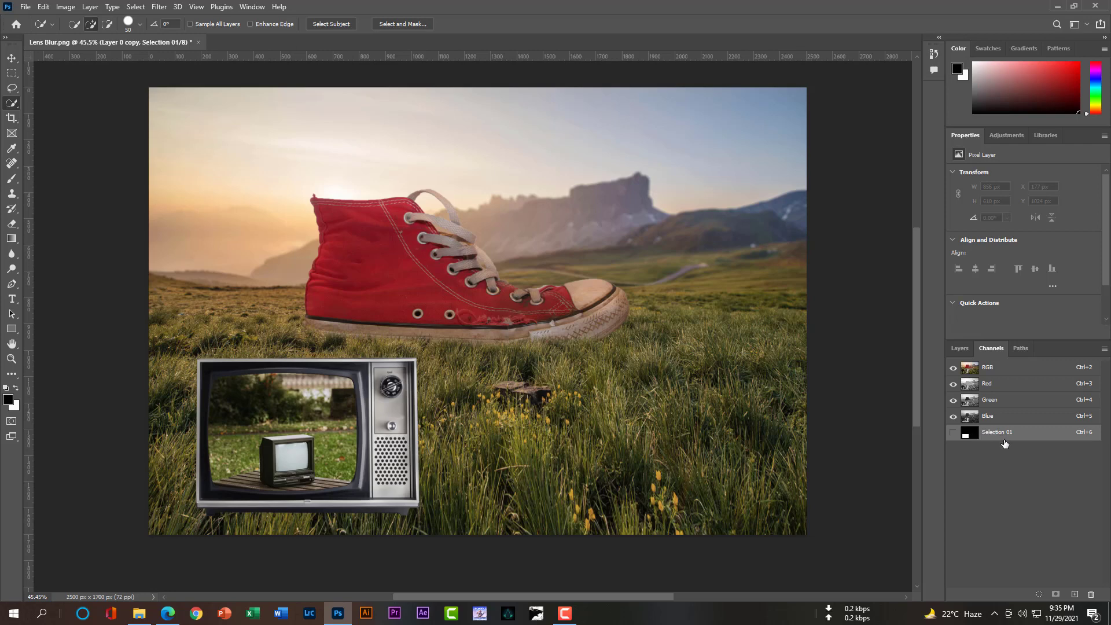
Step: Create the Alpha 1 channel and show it over the RGB image with Selection 01 hidden
click(1075, 597)
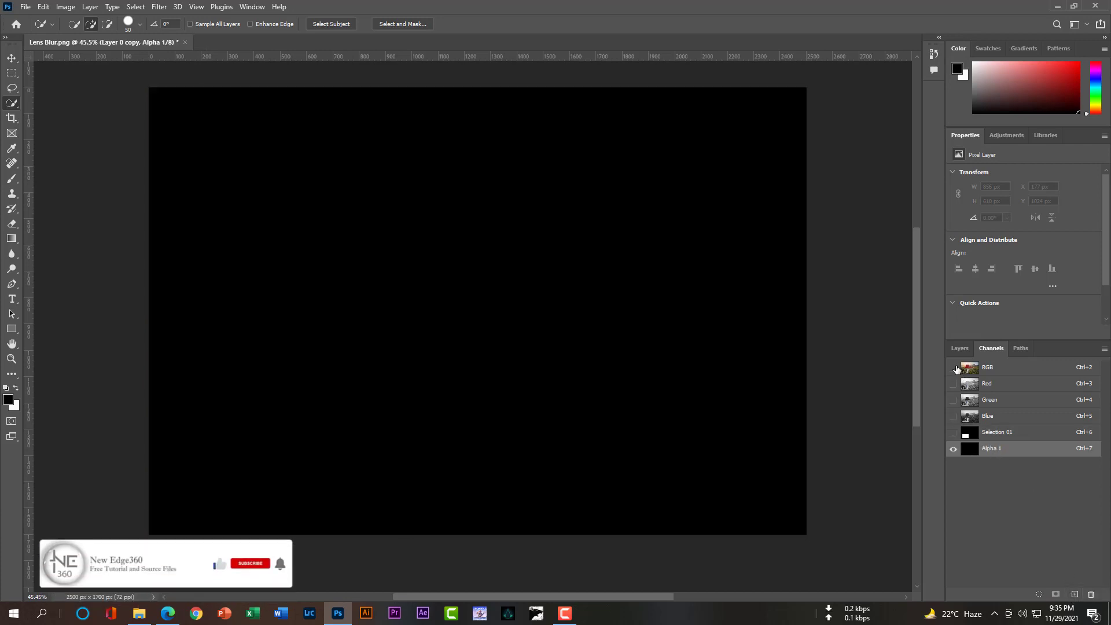
click(955, 368)
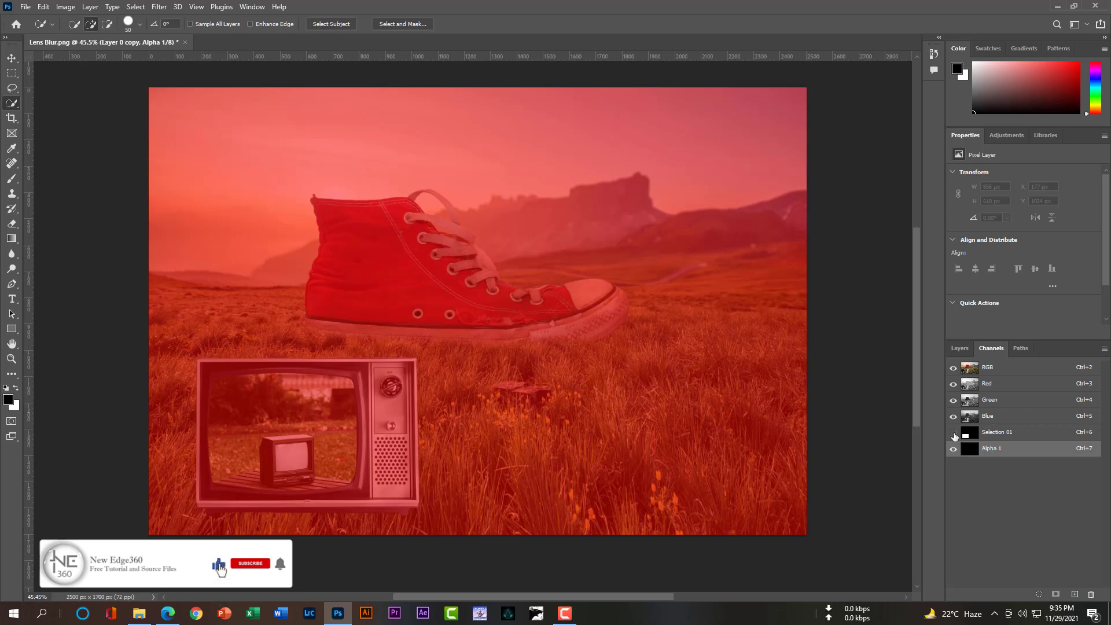
click(956, 433)
click(955, 432)
Step: Draw a top-to-bottom gradient on Alpha 1 and load Alpha 1 as a selection
click(12, 240)
right_click(16, 246)
click(62, 236)
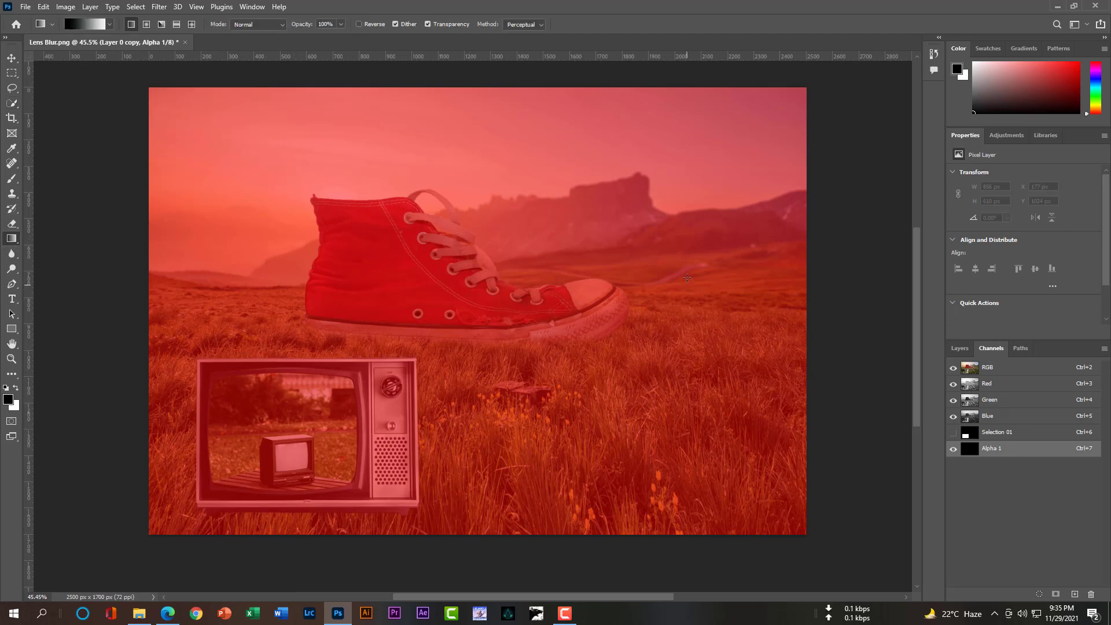
click(954, 431)
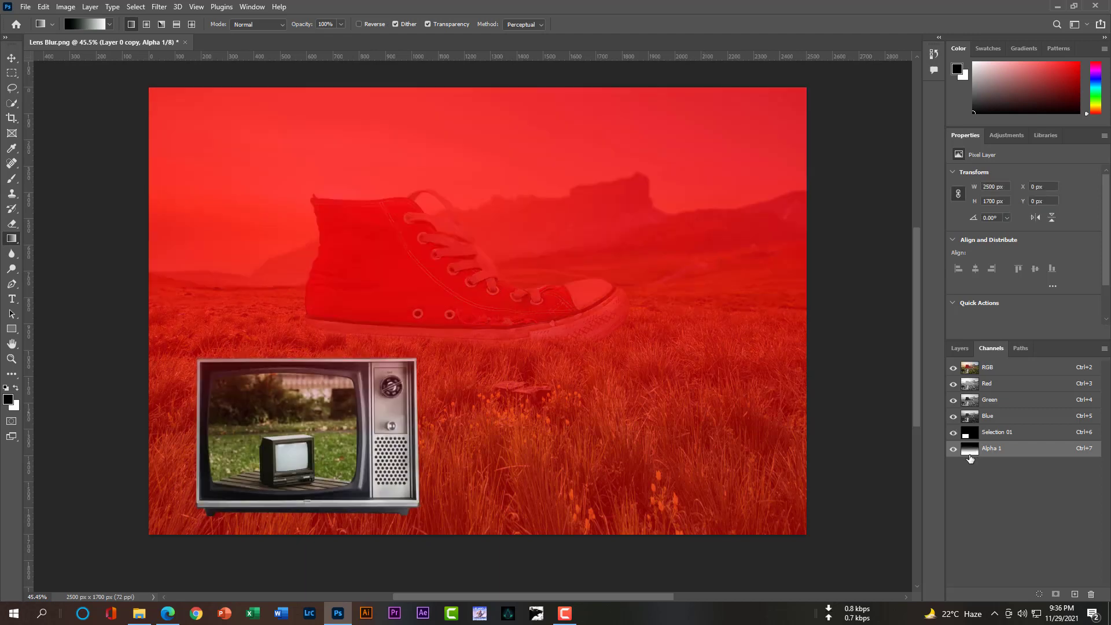
ctrl+click(969, 449)
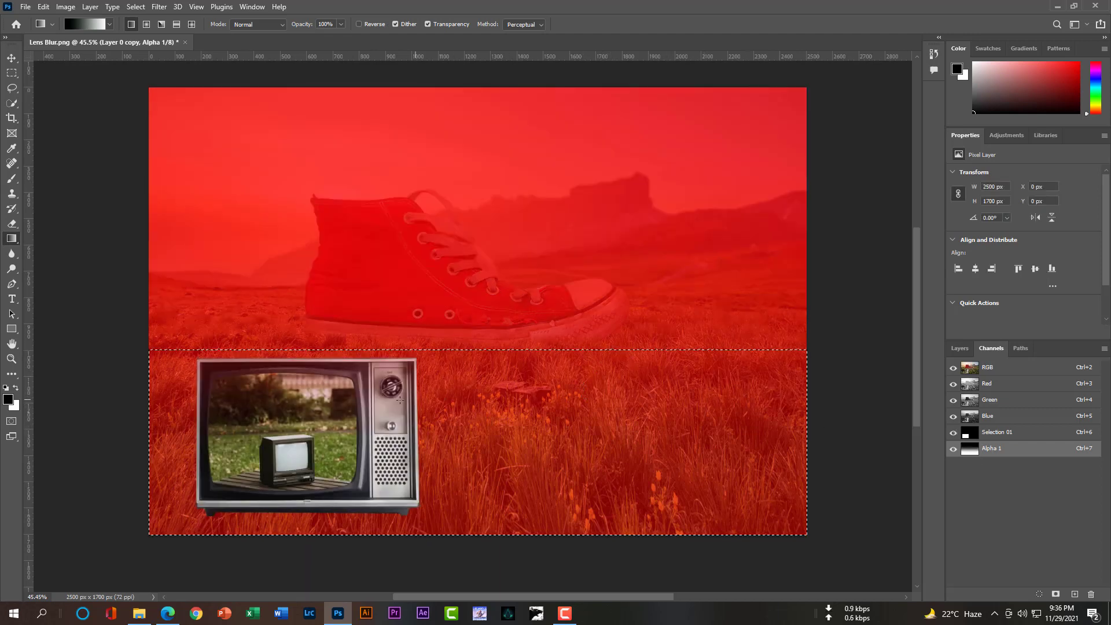
key(ctrl+d)
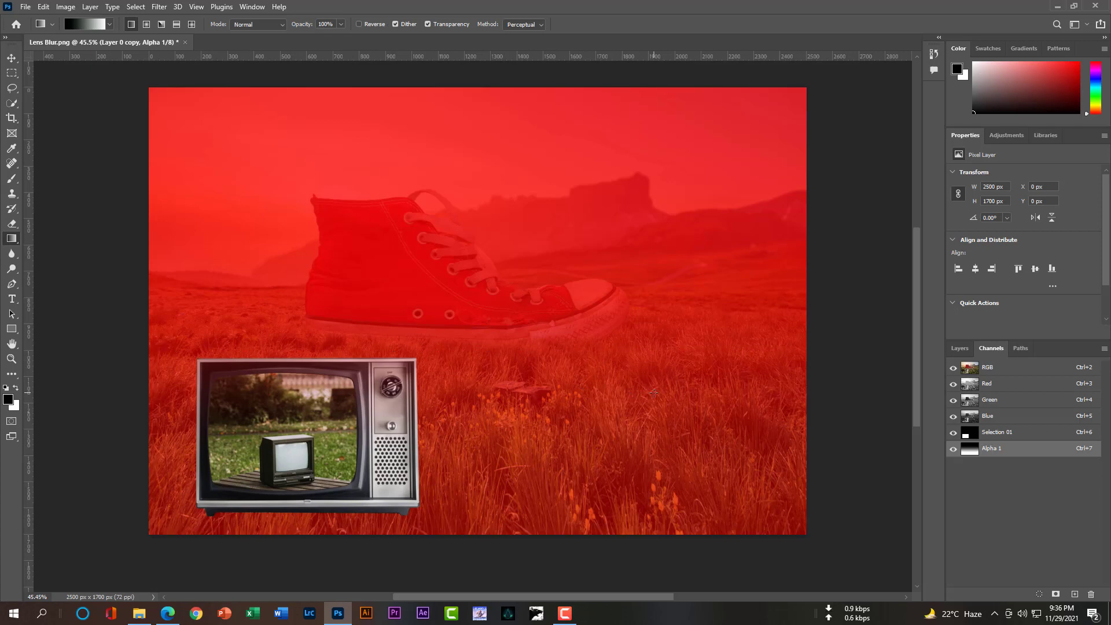
drag(683, 184, 685, 481)
ctrl+click(971, 450)
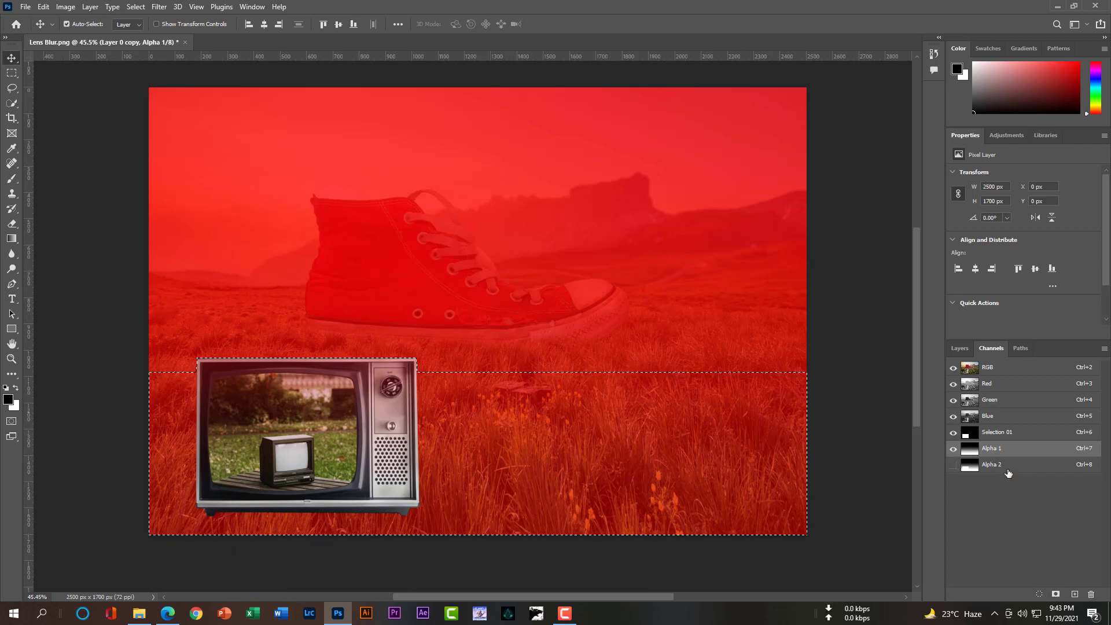
Step: Hide the Alpha 2 and Alpha 1 channel overlays
click(955, 470)
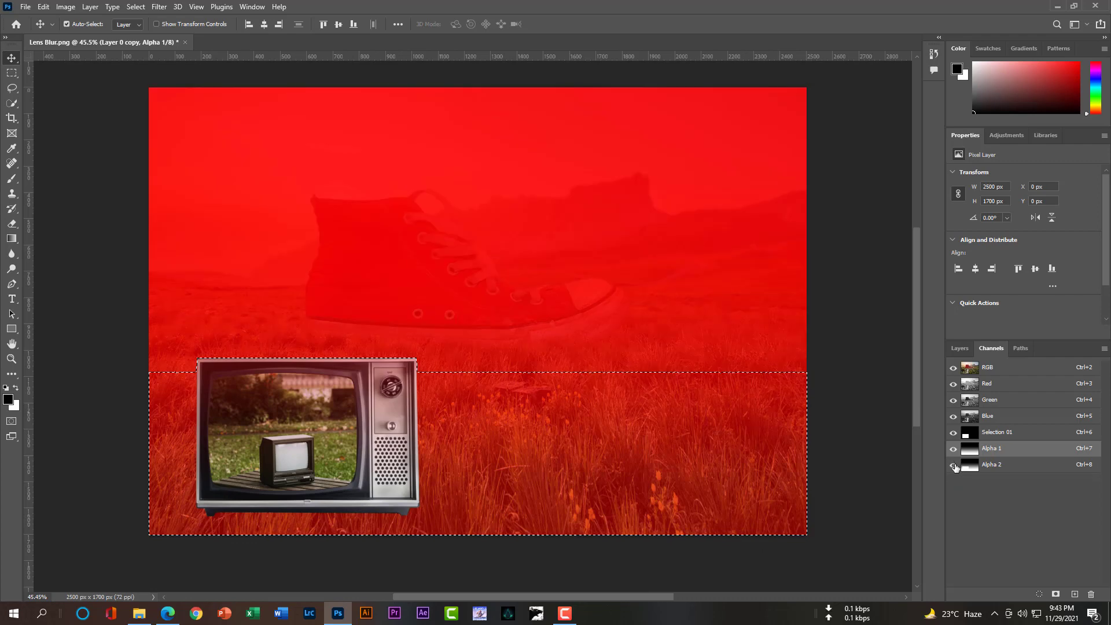
click(956, 450)
Step: Hide the Selection 01 overlay, select Layer 0 copy, and open the Filter menu
click(953, 432)
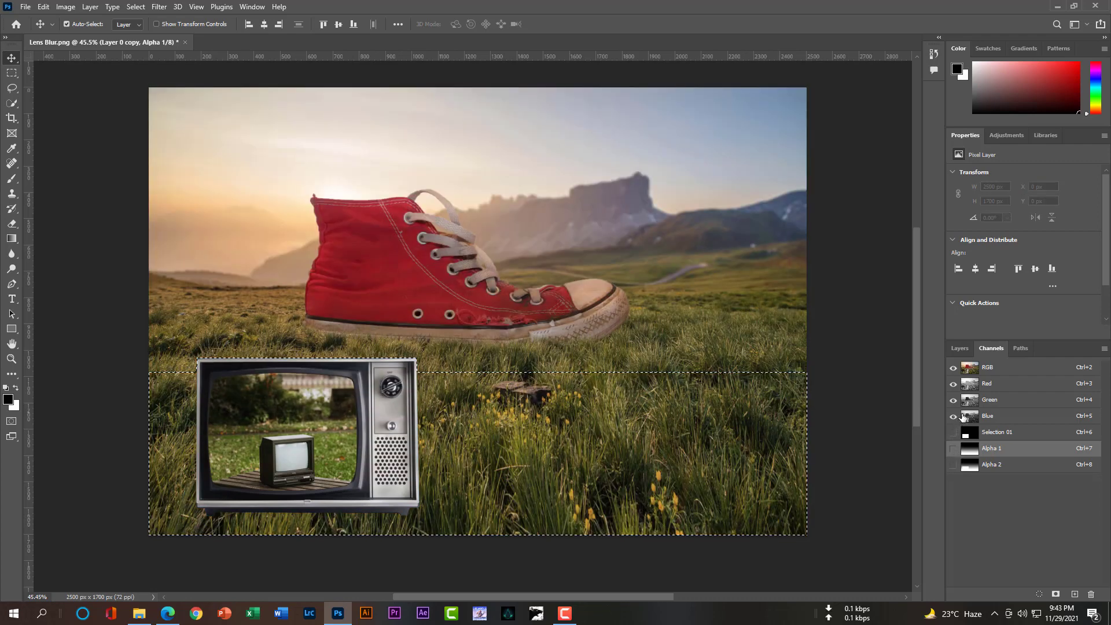
click(960, 349)
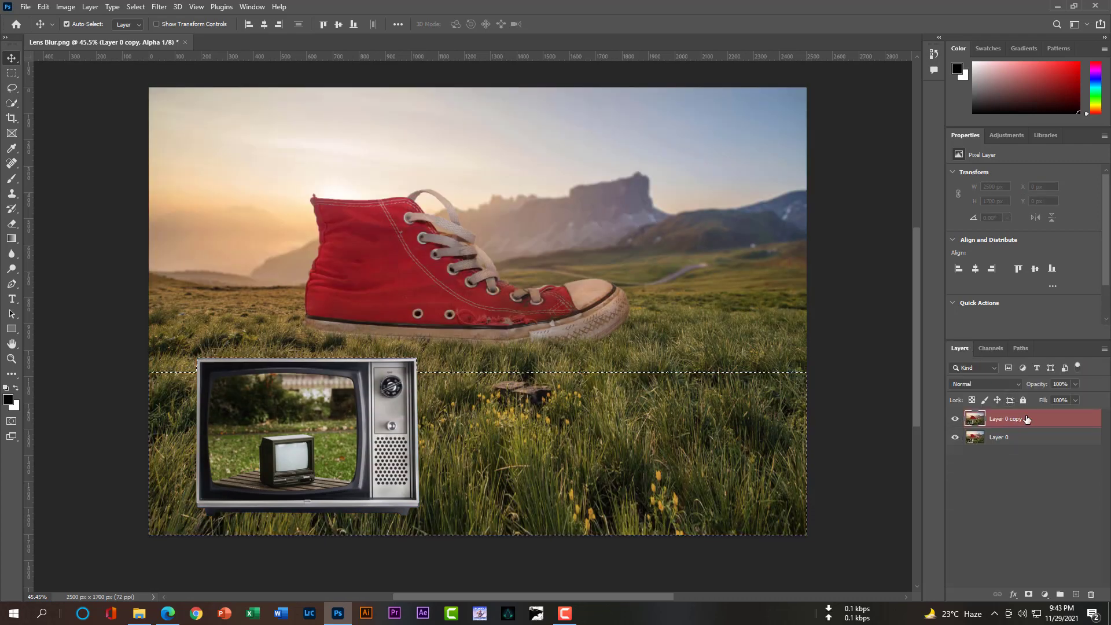
click(1023, 421)
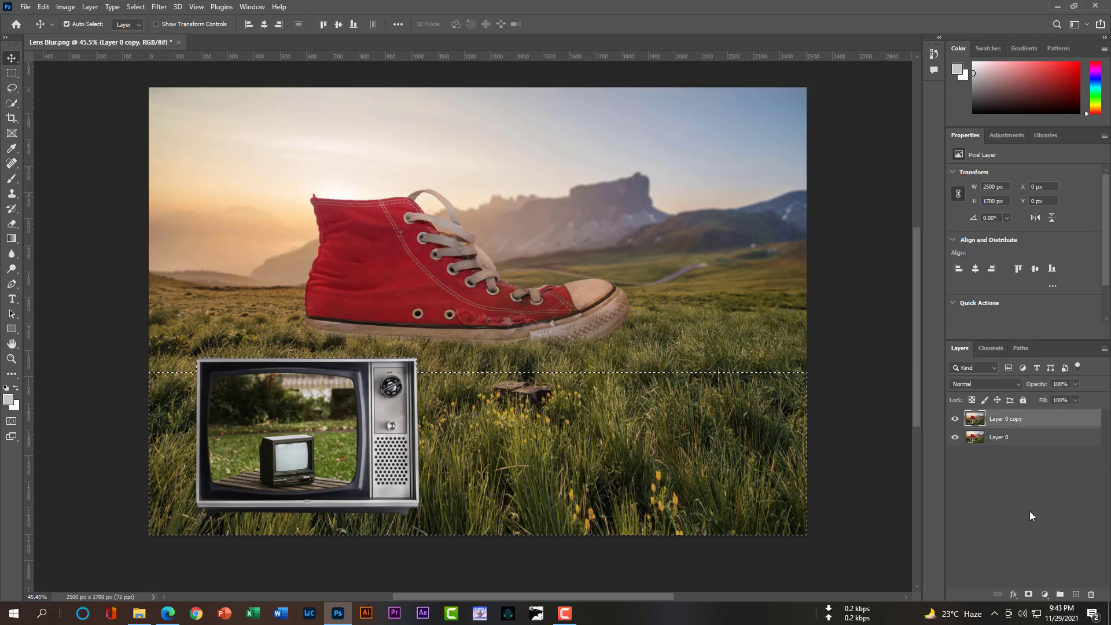
click(1030, 512)
click(1009, 420)
click(159, 8)
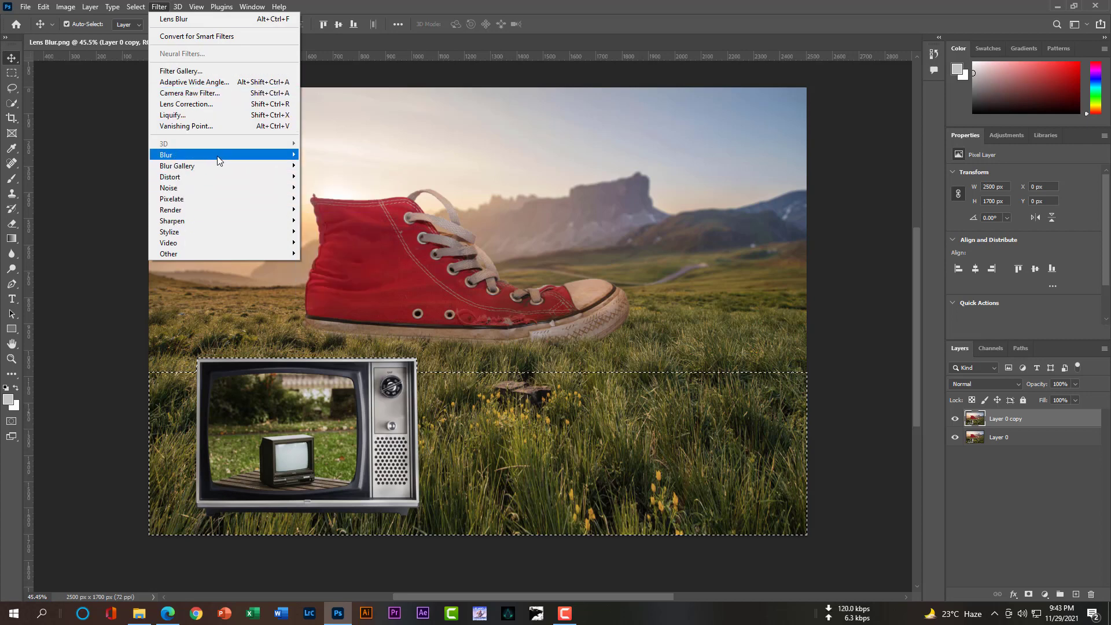
Step: Open Lens Blur with Alpha 2 as depth map, test focus on the shoe, reset focal distance to 0
click(327, 209)
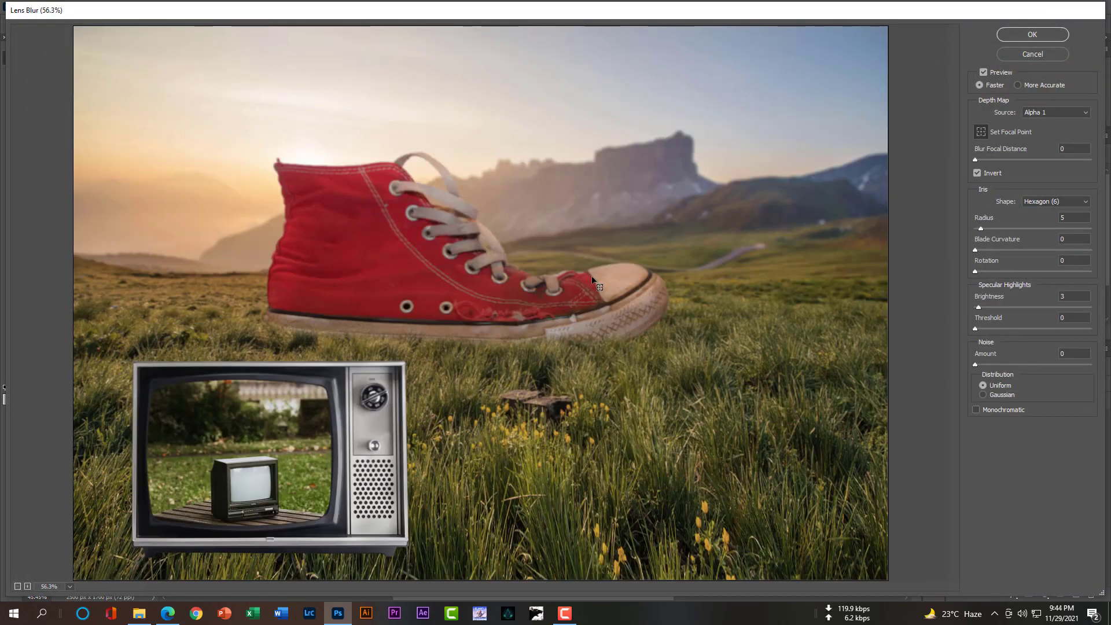
scroll(594, 283, down, 1)
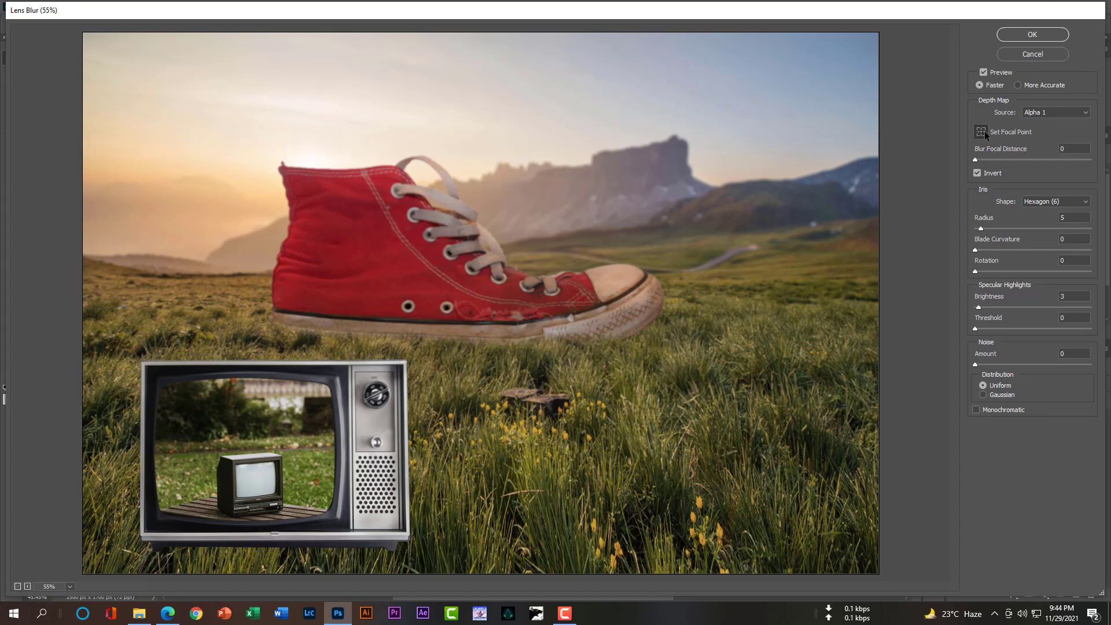
click(1041, 113)
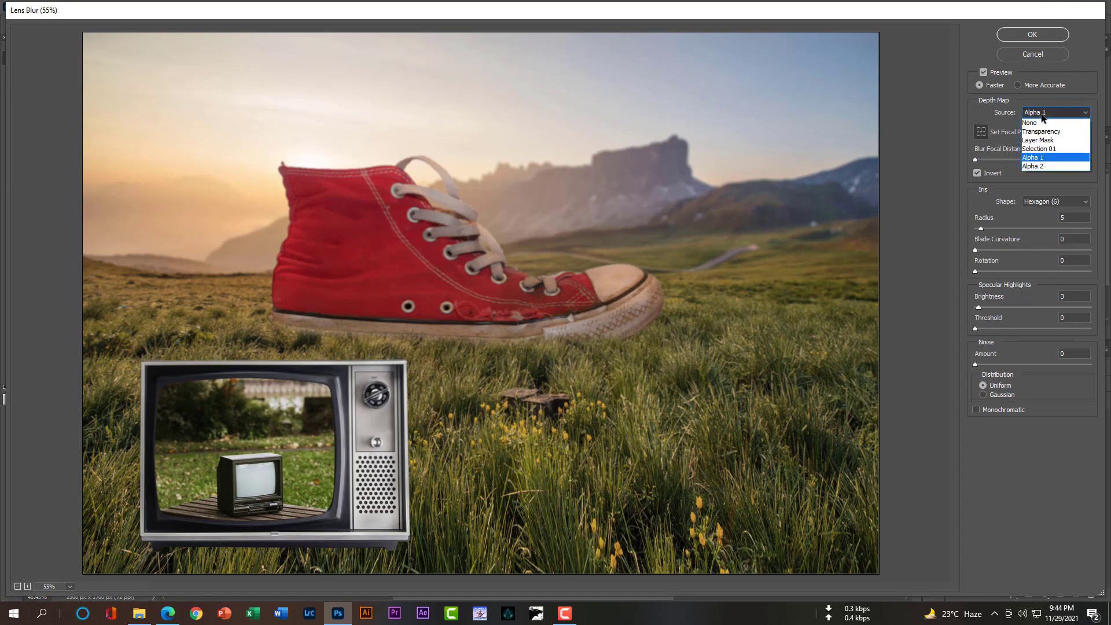
click(1035, 165)
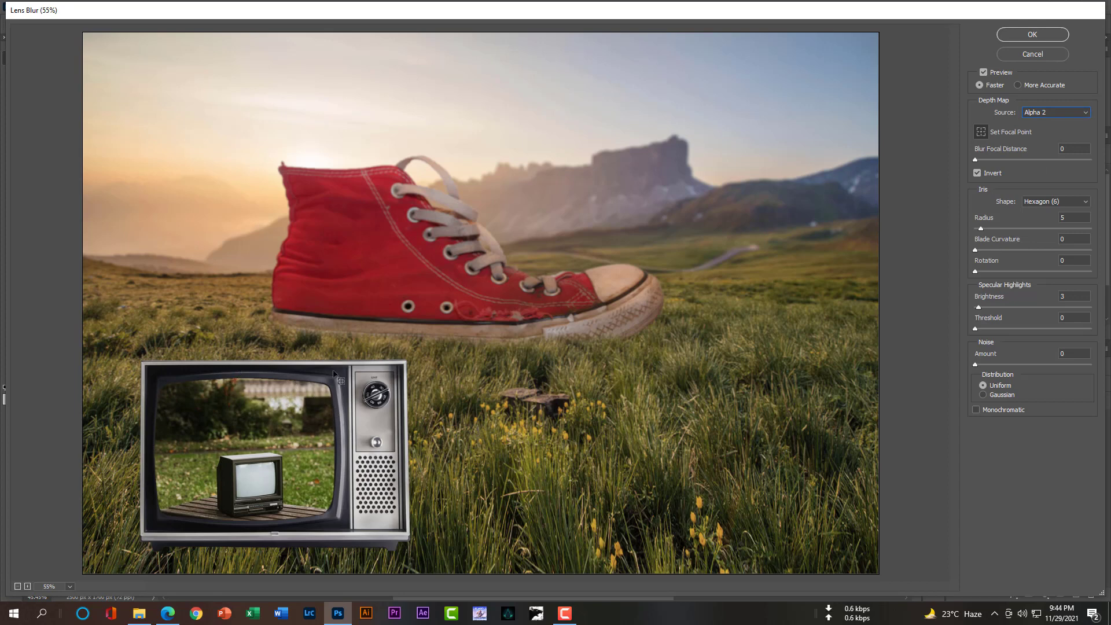
click(455, 232)
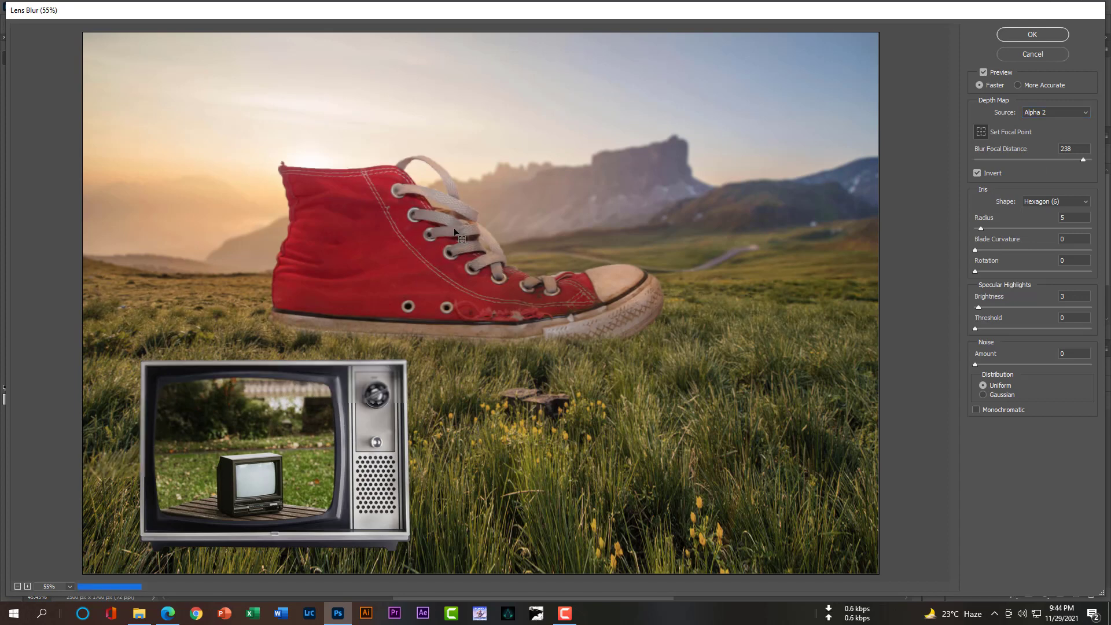
click(506, 484)
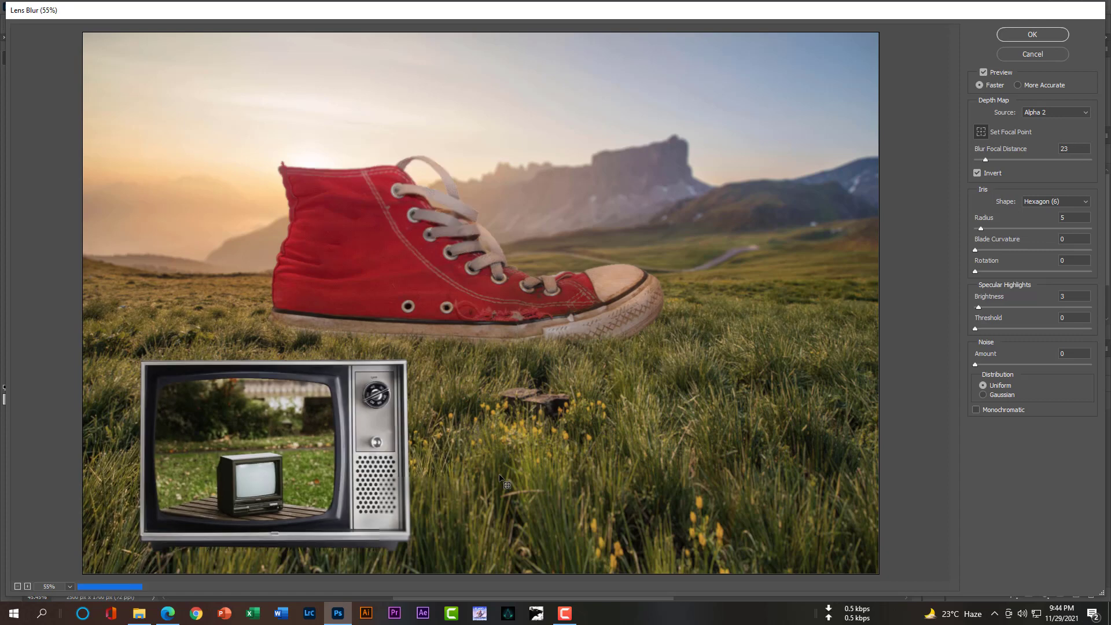
click(453, 242)
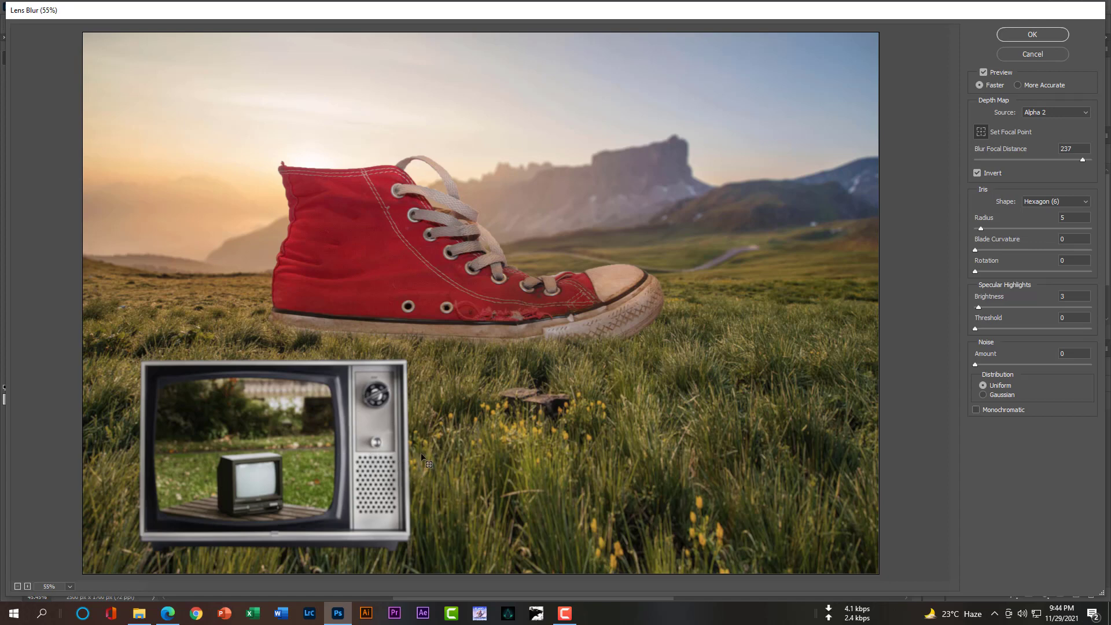
click(406, 467)
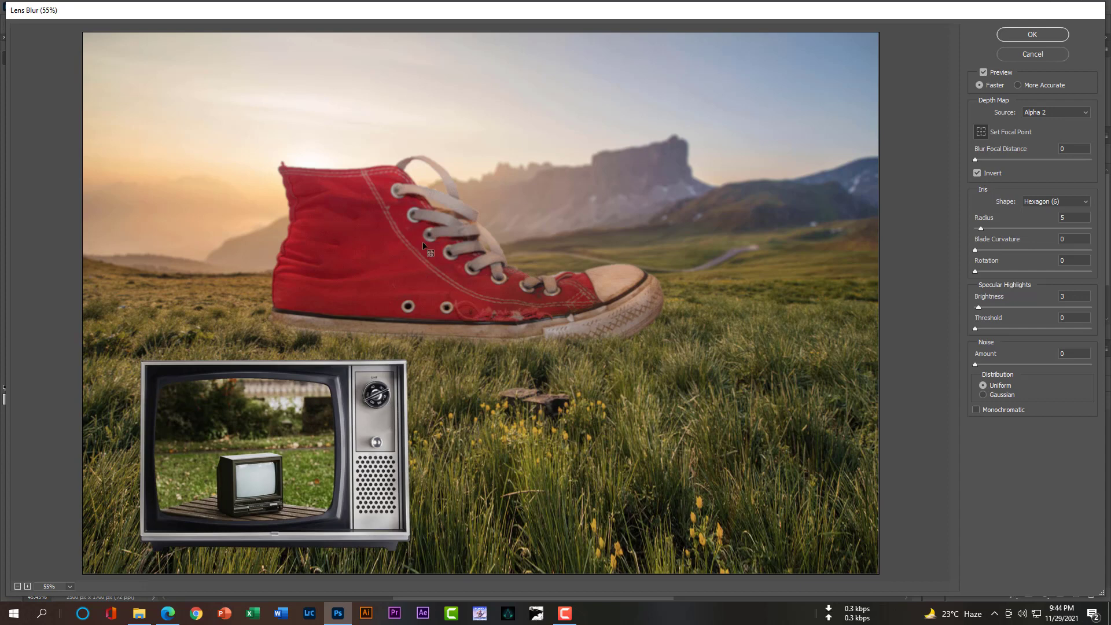
Step: Raise the lens blur radius to 15 and test focus points on the shoe and grass
drag(981, 228, 989, 229)
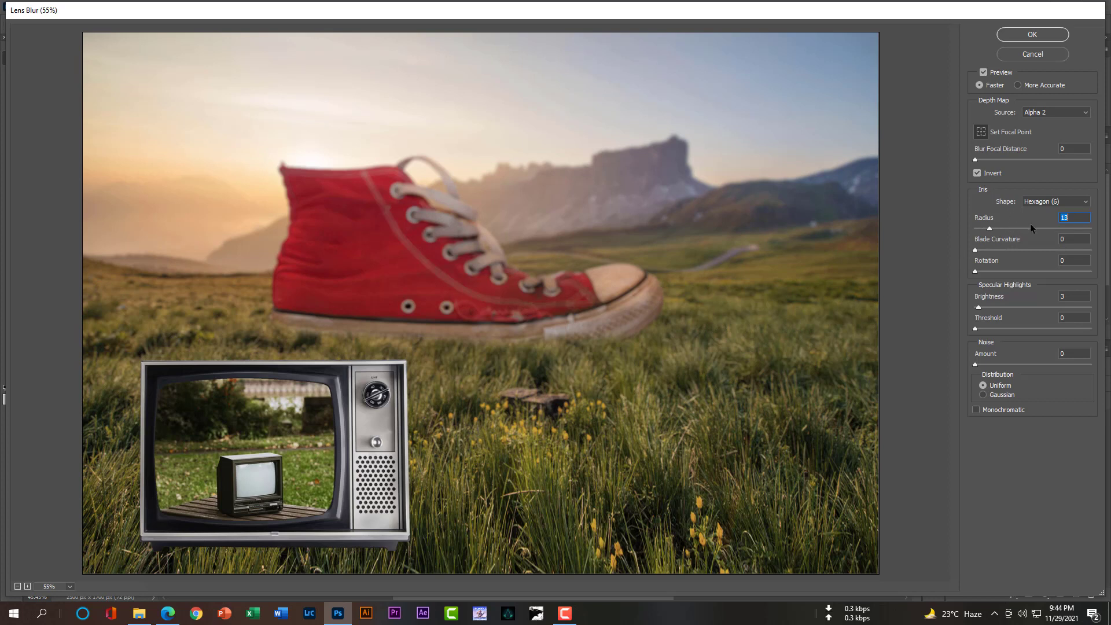
text(15)
click(471, 244)
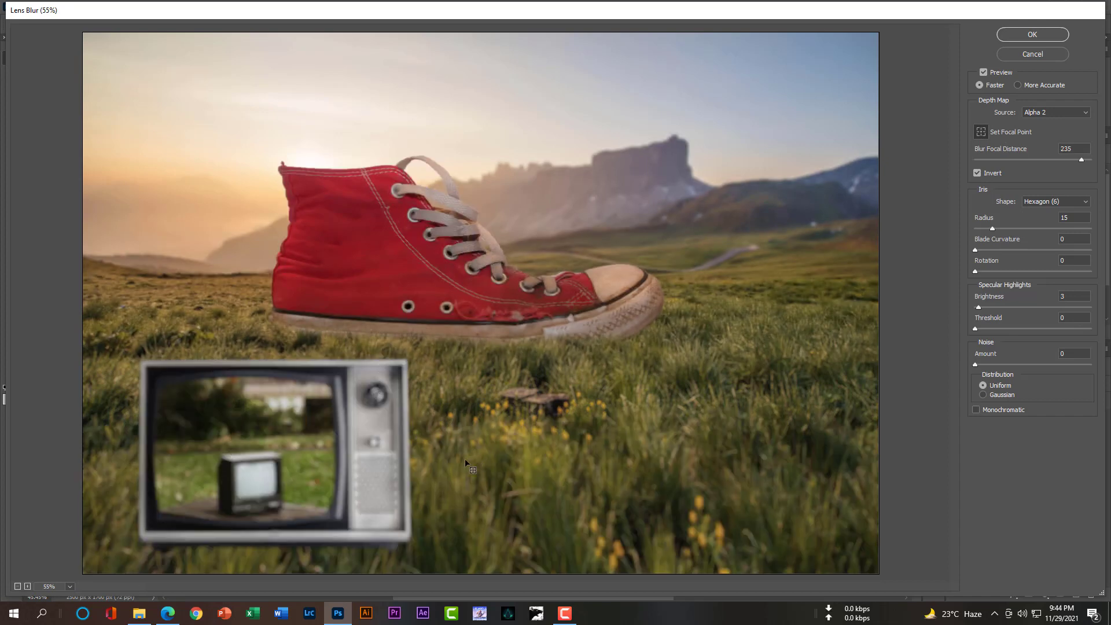
click(427, 444)
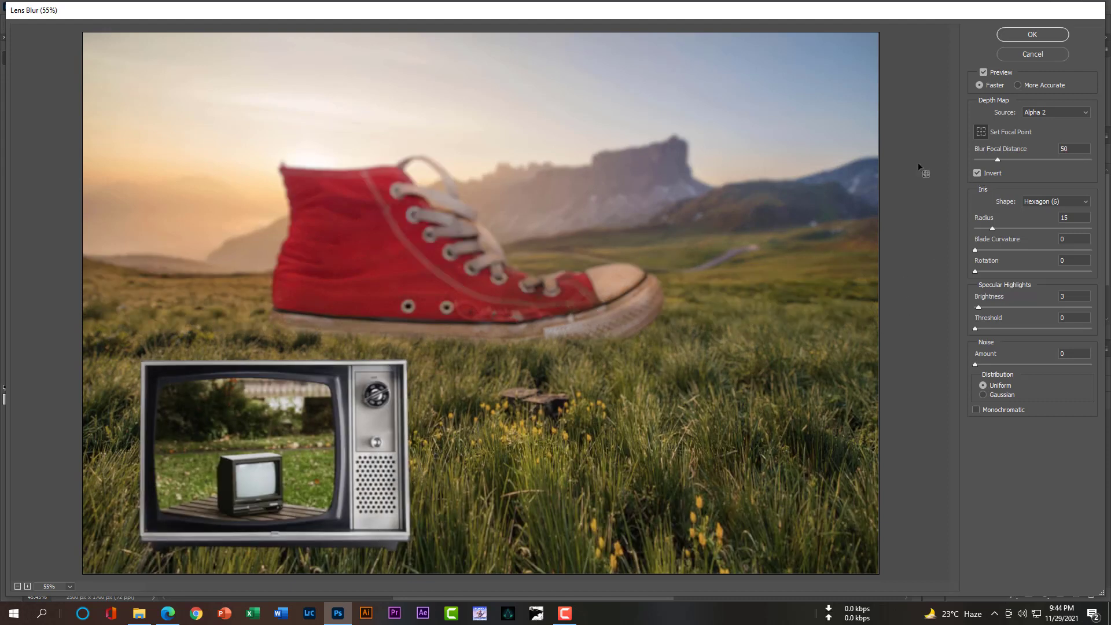
Step: Adjust the blur focal distance, refocus on the shoe and grass, and leave Invert off
drag(997, 160, 973, 160)
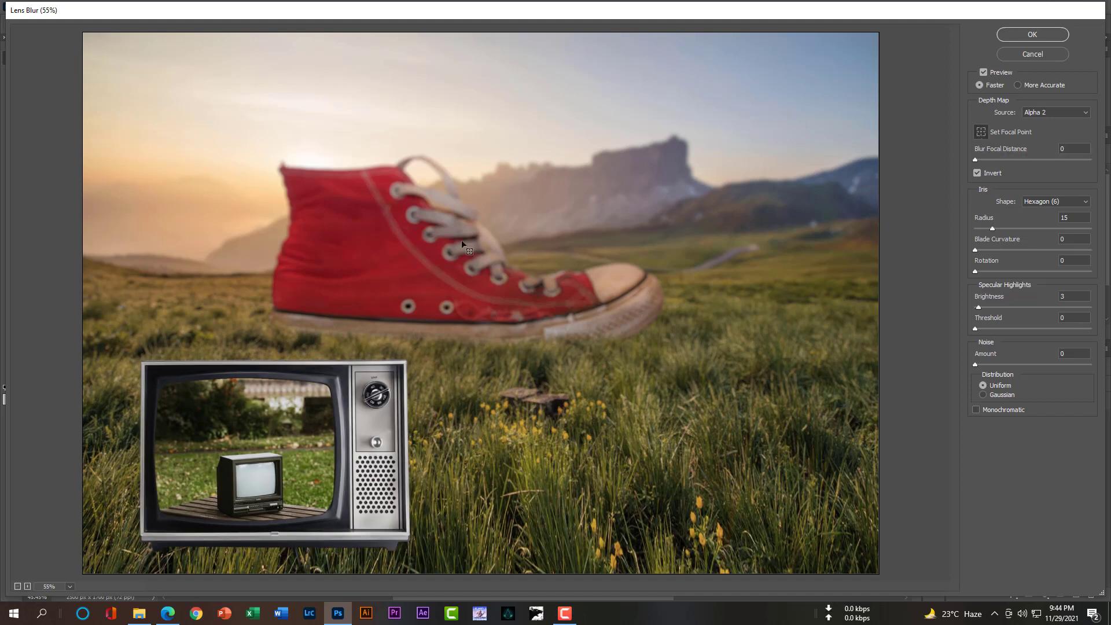
click(476, 246)
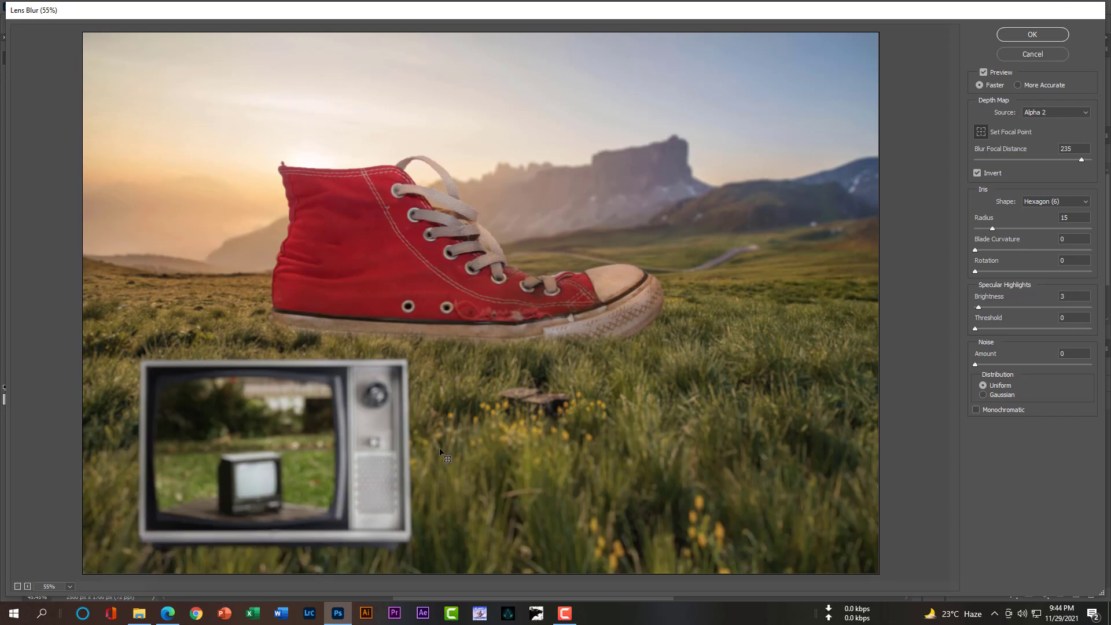
click(419, 449)
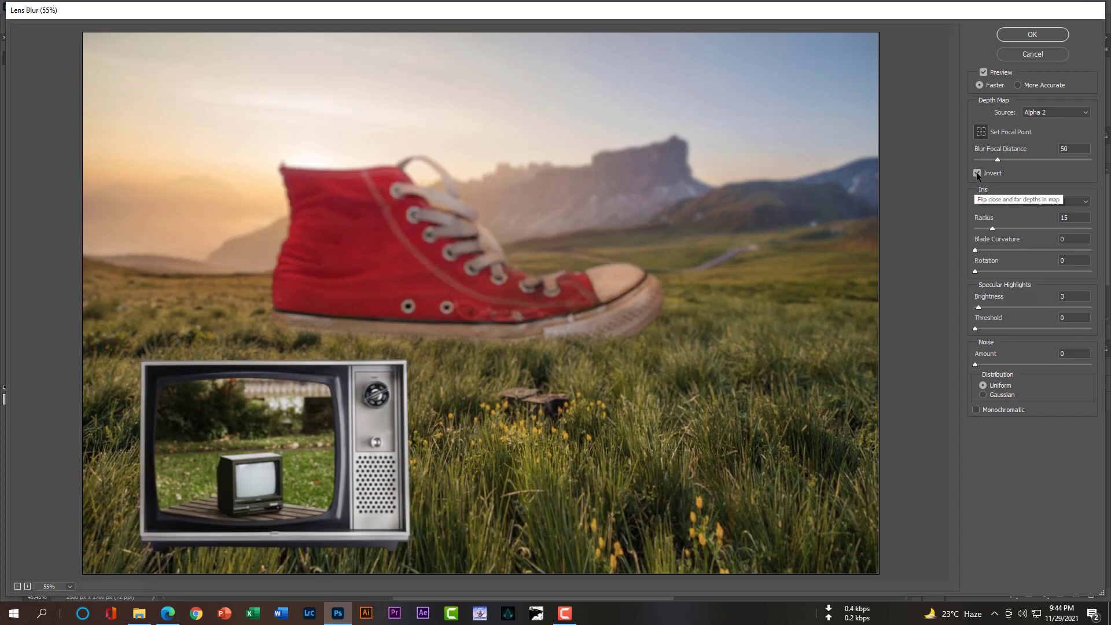
click(977, 172)
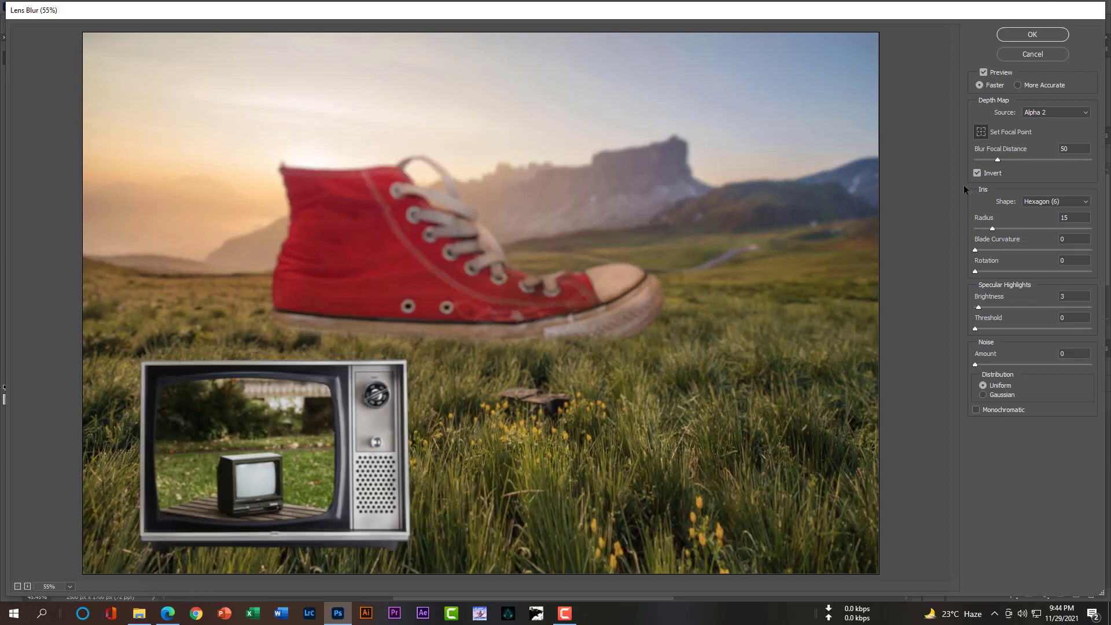
click(976, 174)
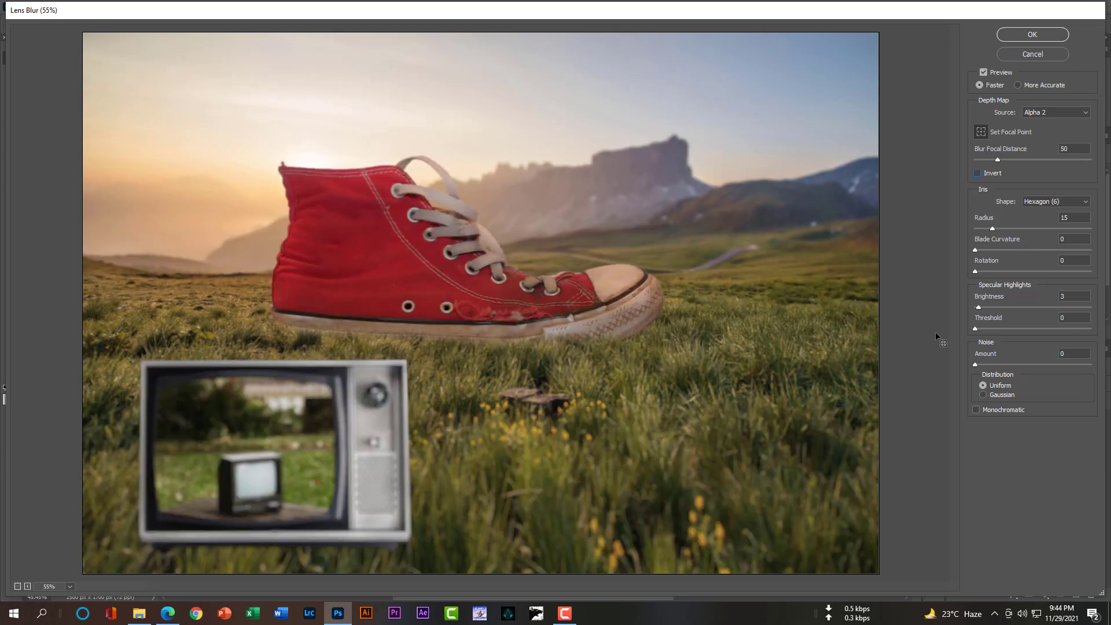
Step: Turn Invert on to keep the TV sharp; try, then clear, noise and highlight threshold
click(978, 173)
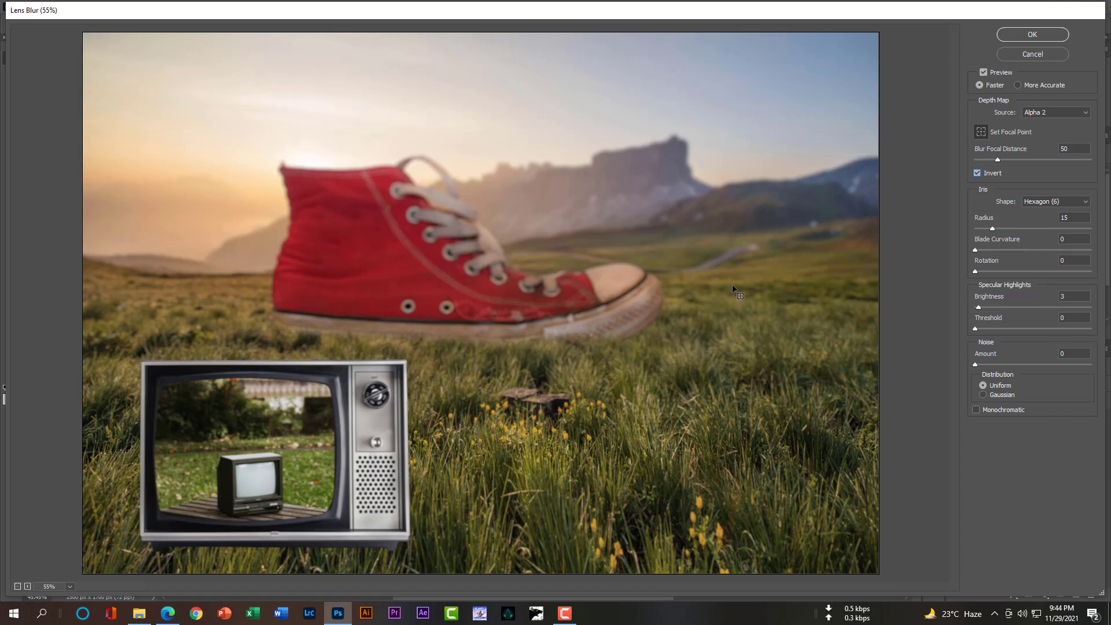
click(1022, 362)
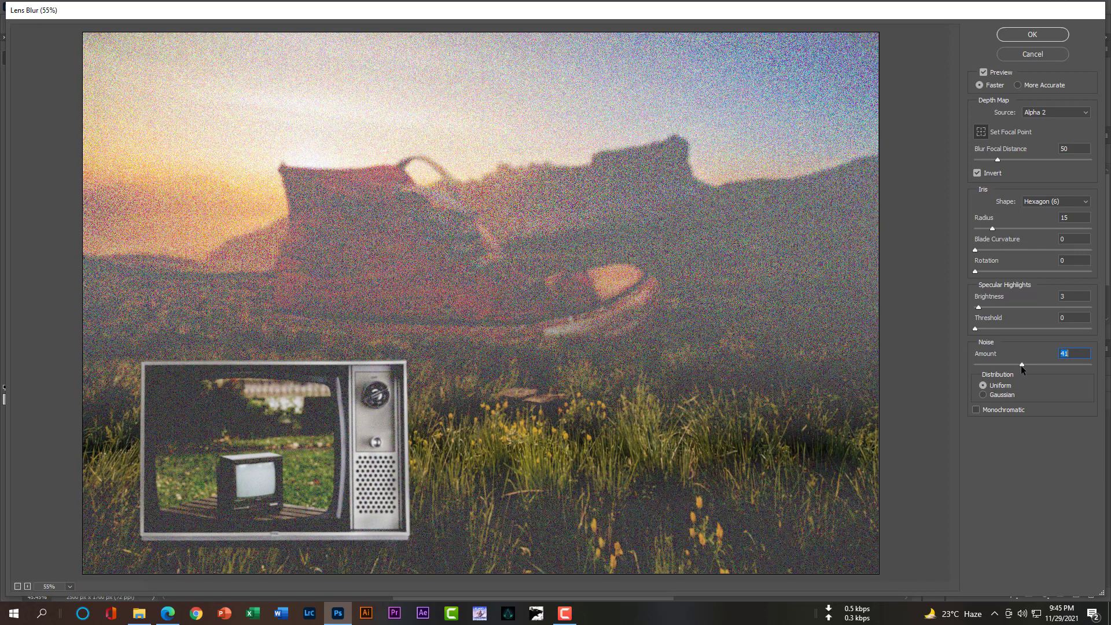
drag(990, 364, 972, 363)
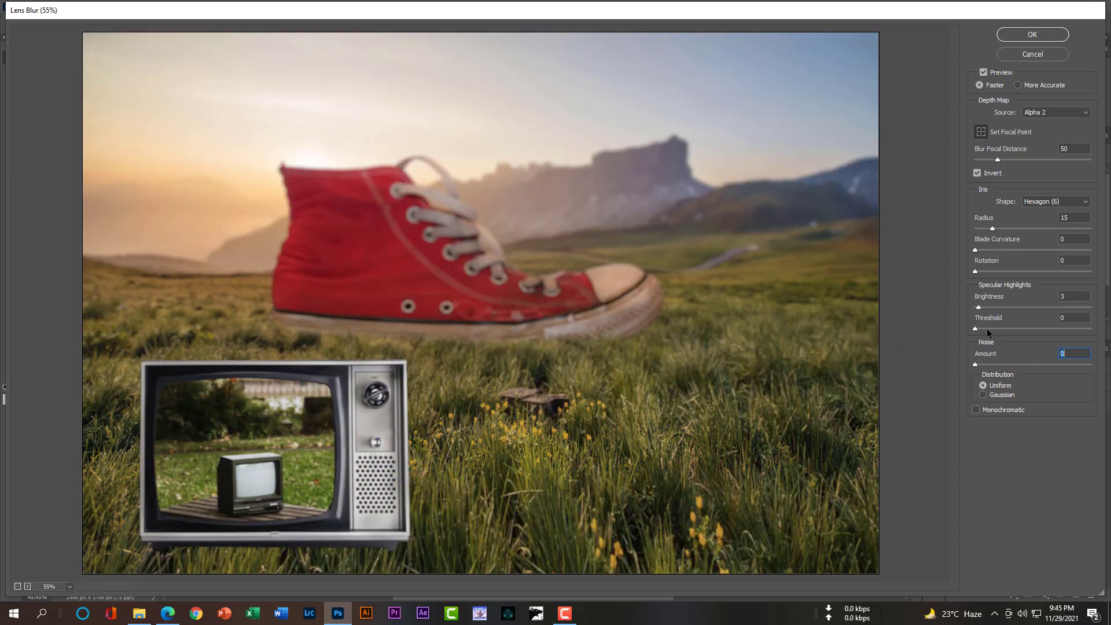
drag(1048, 327, 1073, 329)
click(975, 328)
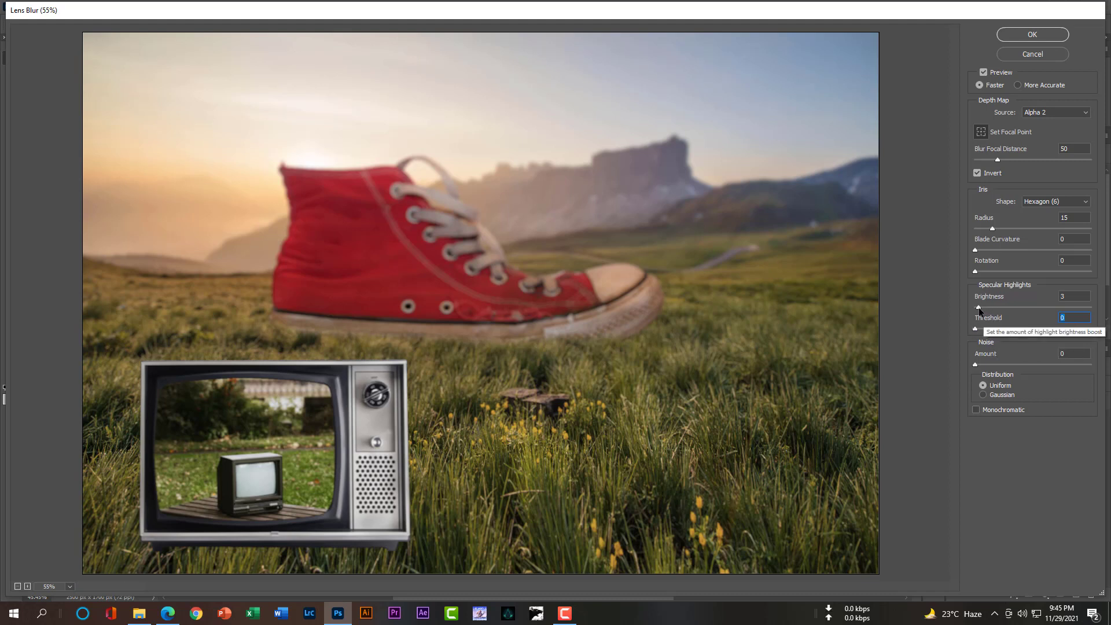
Step: Set highlight brightness to 8 and return iris rotation and blade curvature to zero
click(1047, 305)
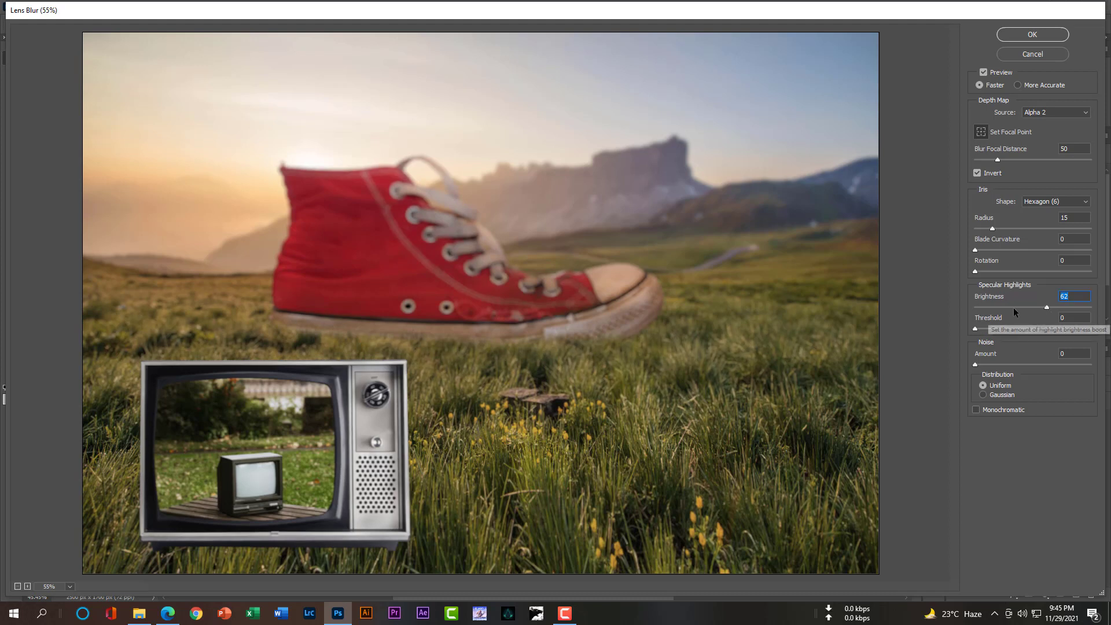
click(985, 307)
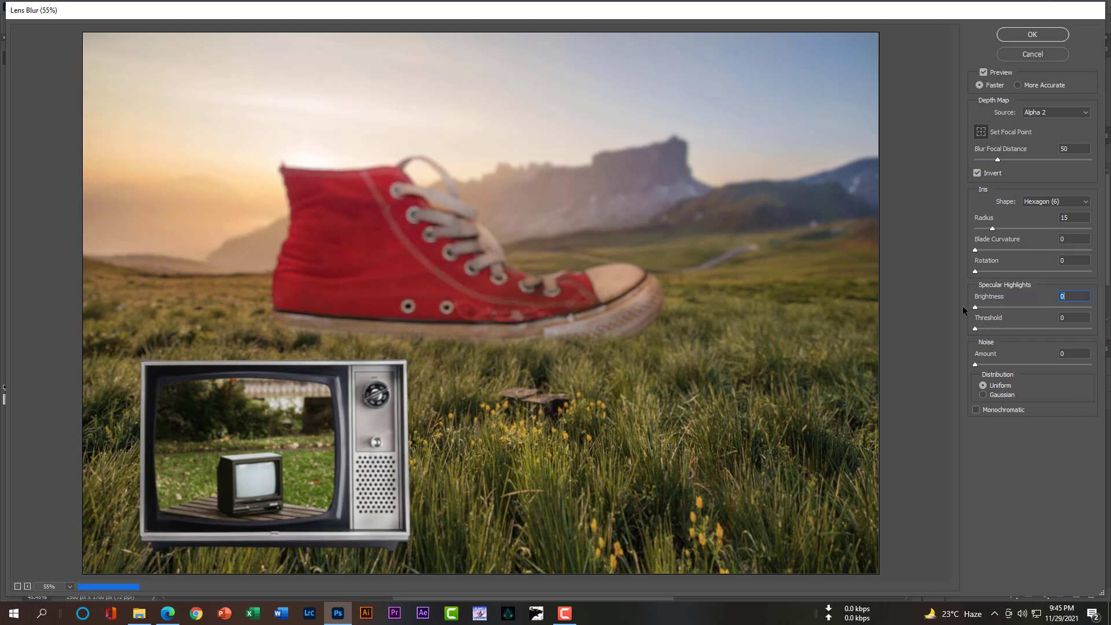
click(1046, 271)
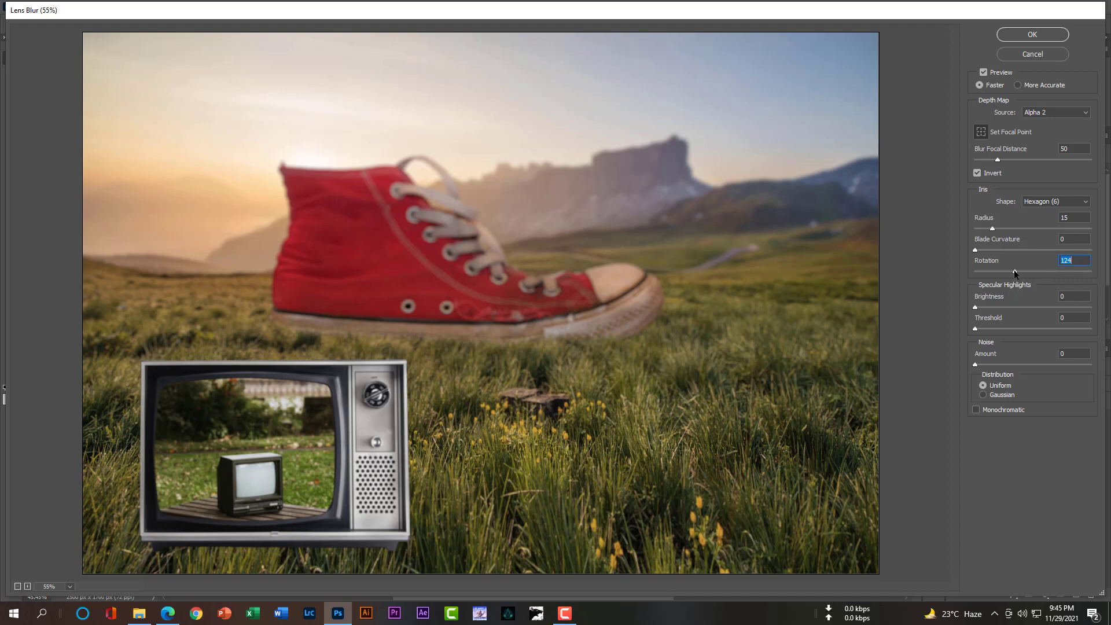
drag(1047, 271, 954, 272)
click(1025, 249)
drag(1026, 250, 955, 252)
Step: Apply Lens Blur to Layer 0 copy, deselect, and toggle its visibility to compare with the original
click(1033, 35)
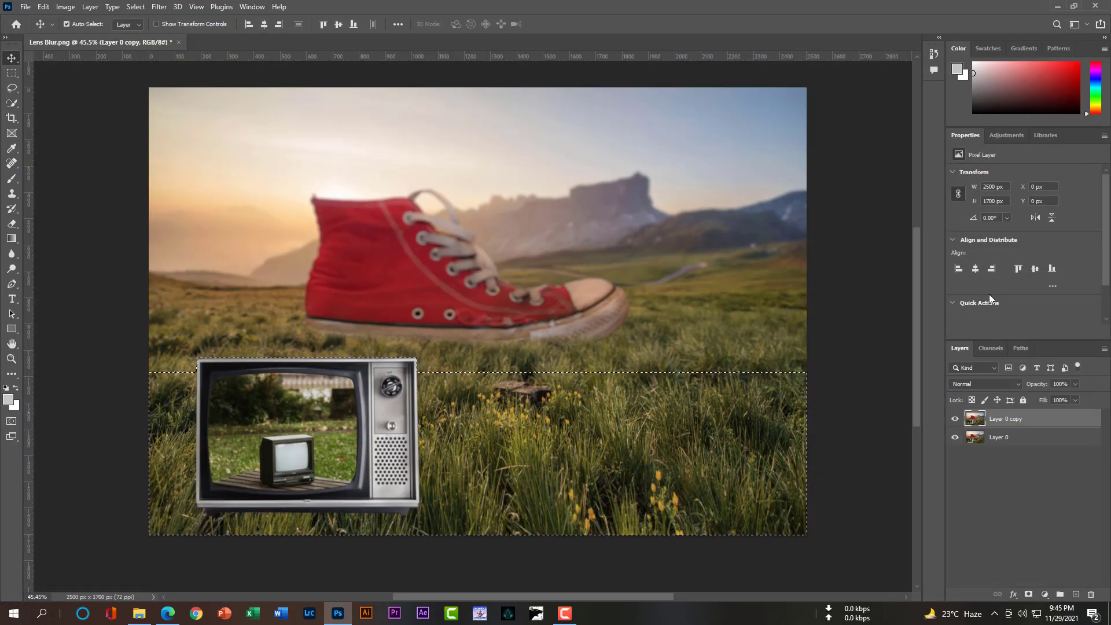
key(ctrl+d)
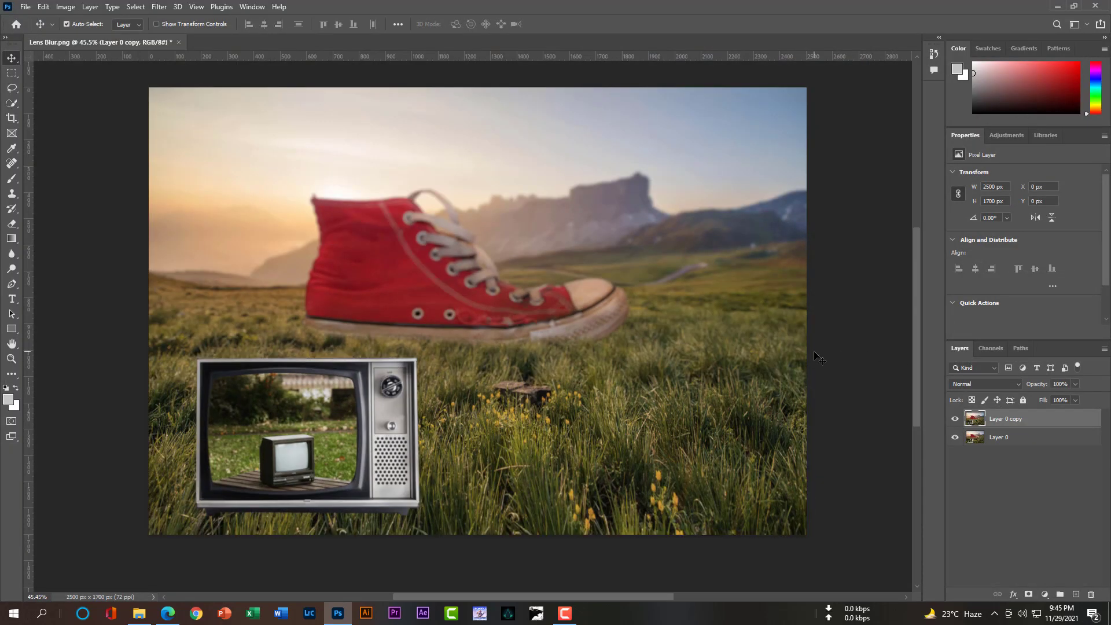
click(958, 419)
click(957, 420)
click(957, 420)
click(956, 420)
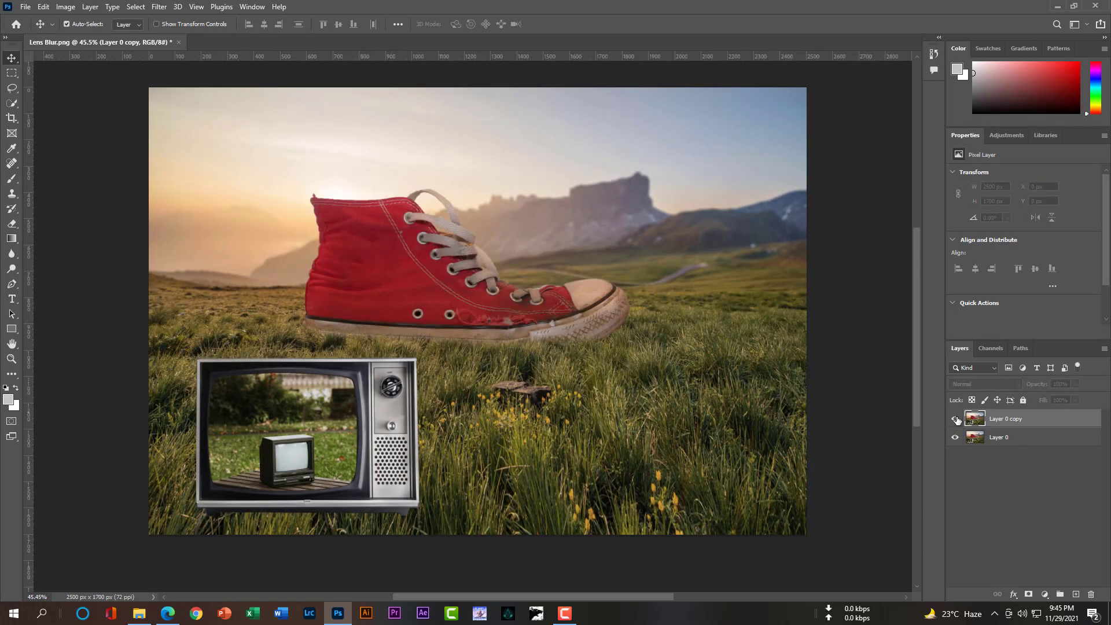
click(957, 420)
click(956, 420)
click(957, 419)
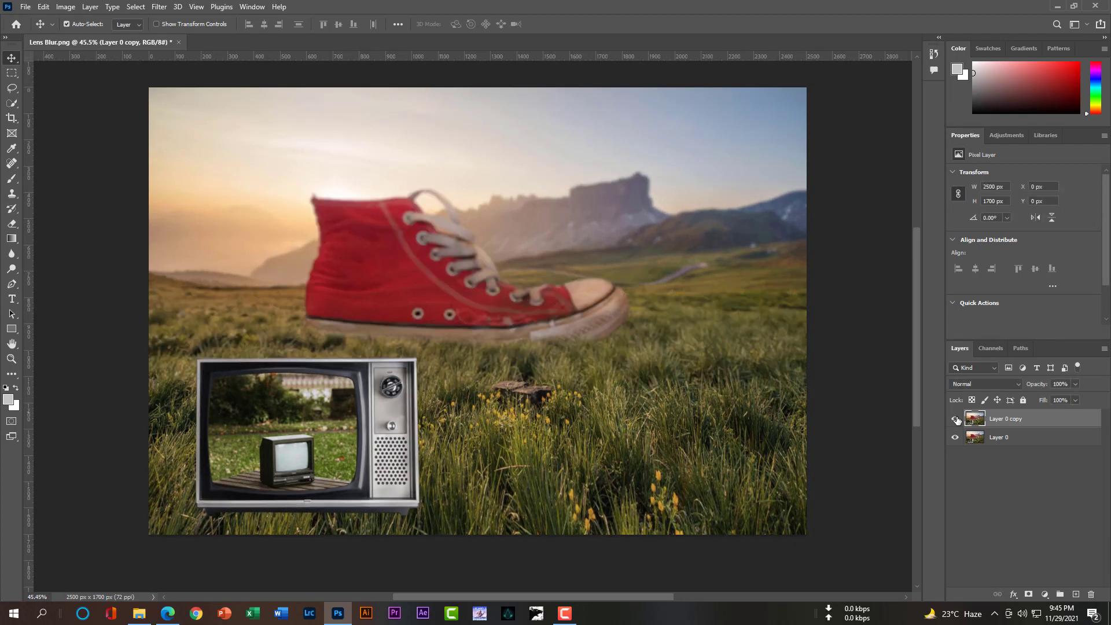
click(974, 367)
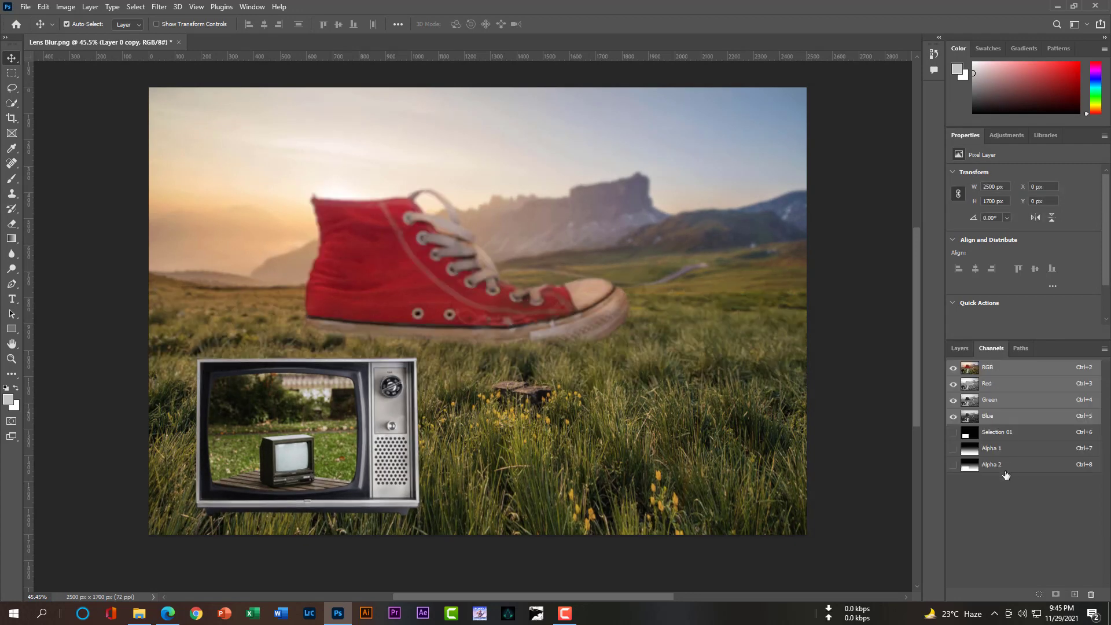
click(973, 368)
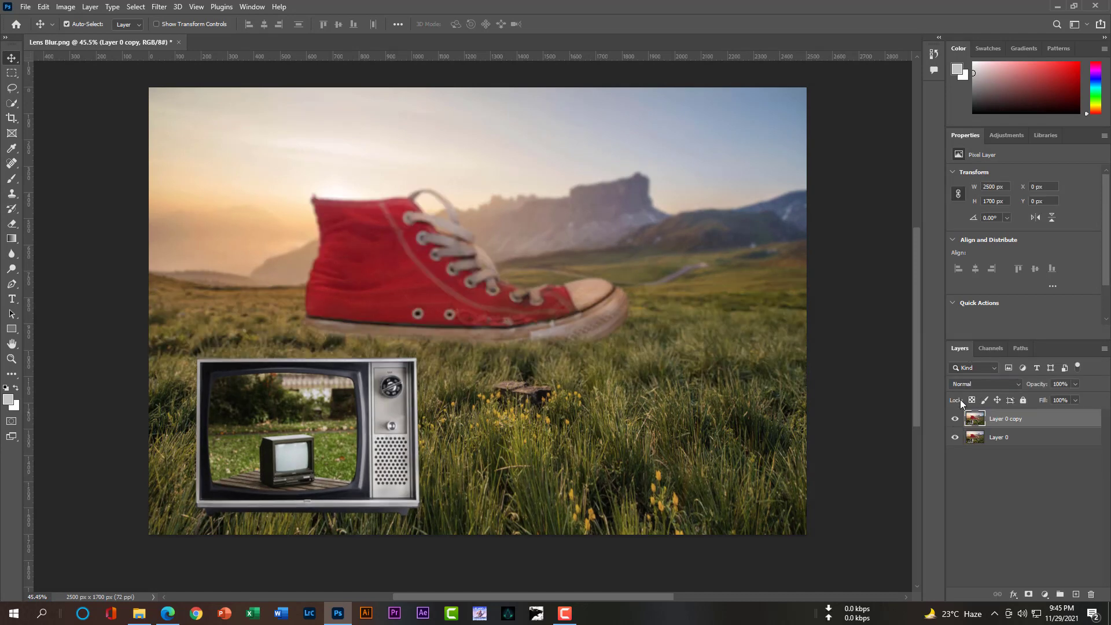
scroll(212, 379, up, 1)
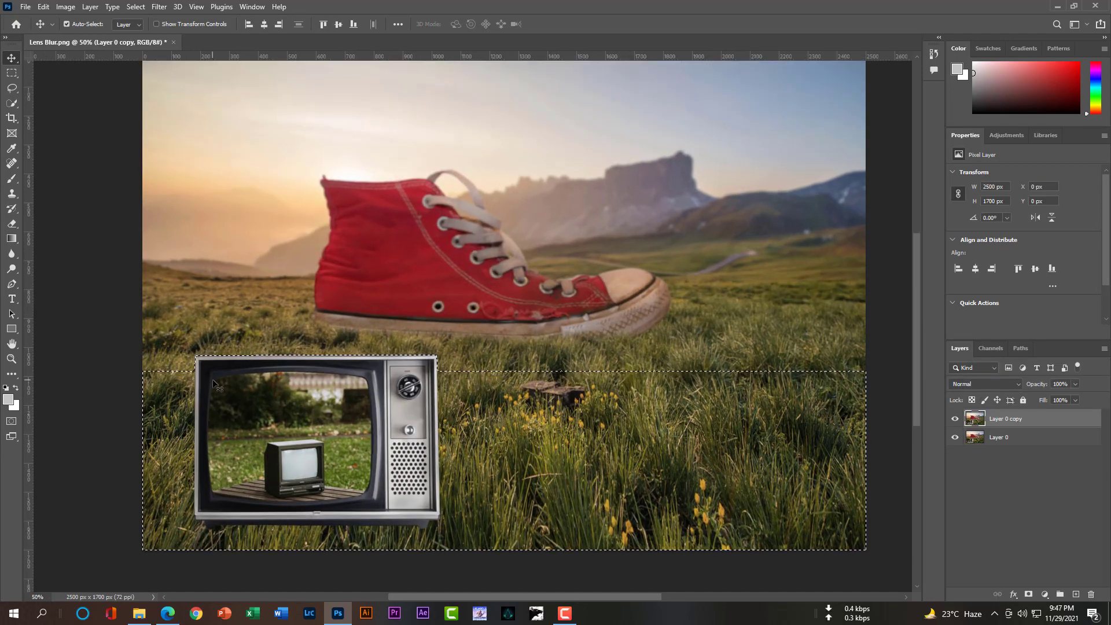
scroll(212, 379, up, 1)
scroll(221, 382, up, 1)
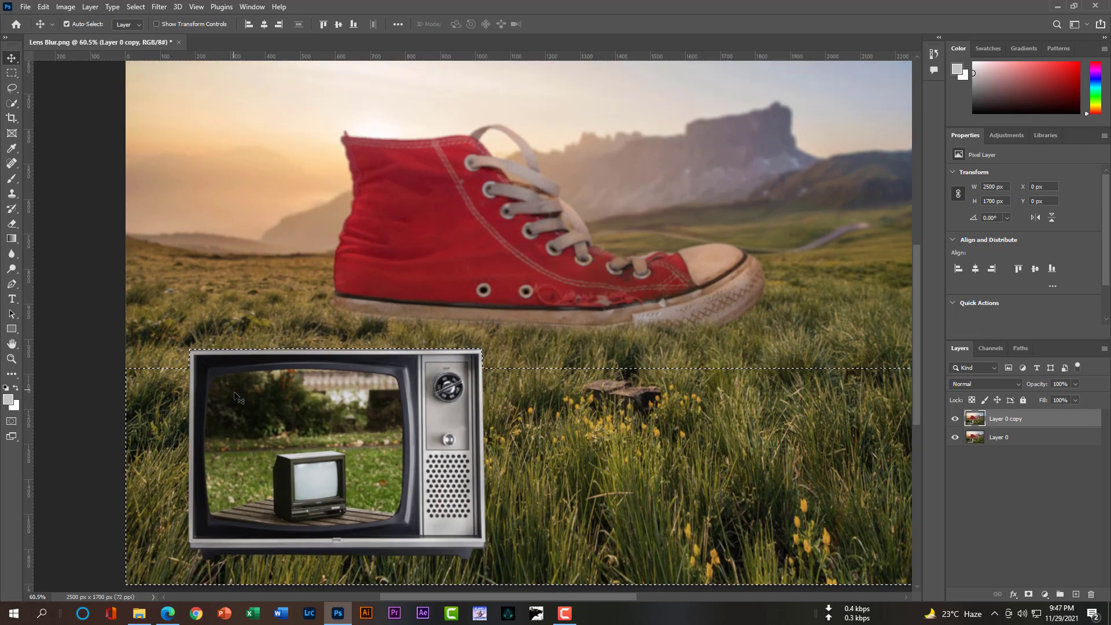
Step: Add a white layer mask to Layer 0 copy, pick the Brush, and load Selection 01
drag(525, 456, 525, 455)
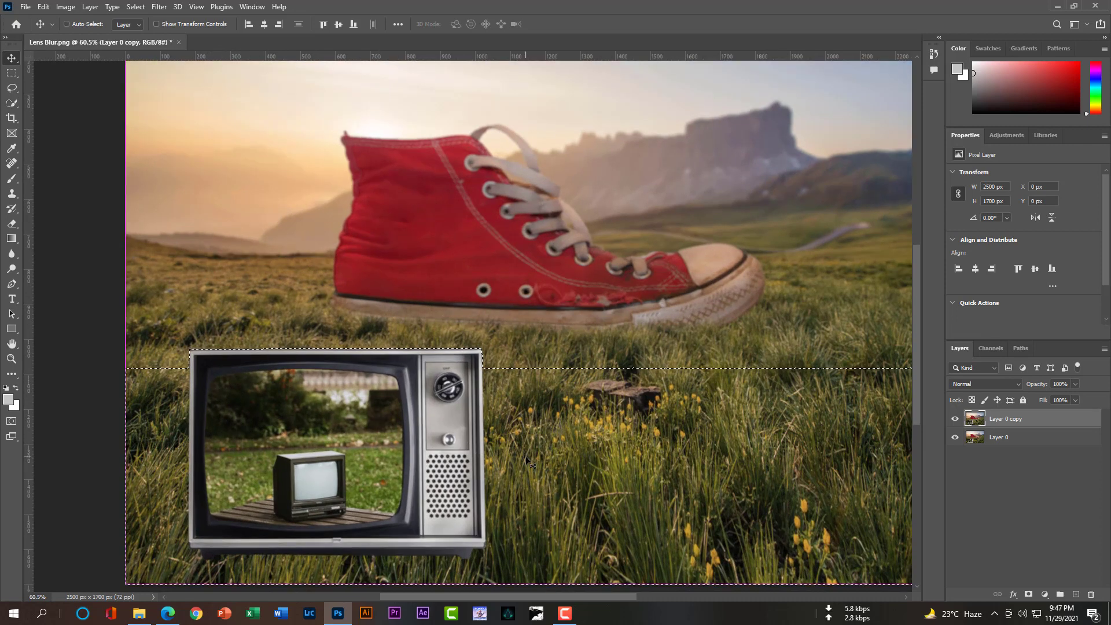
key(ctrl+d)
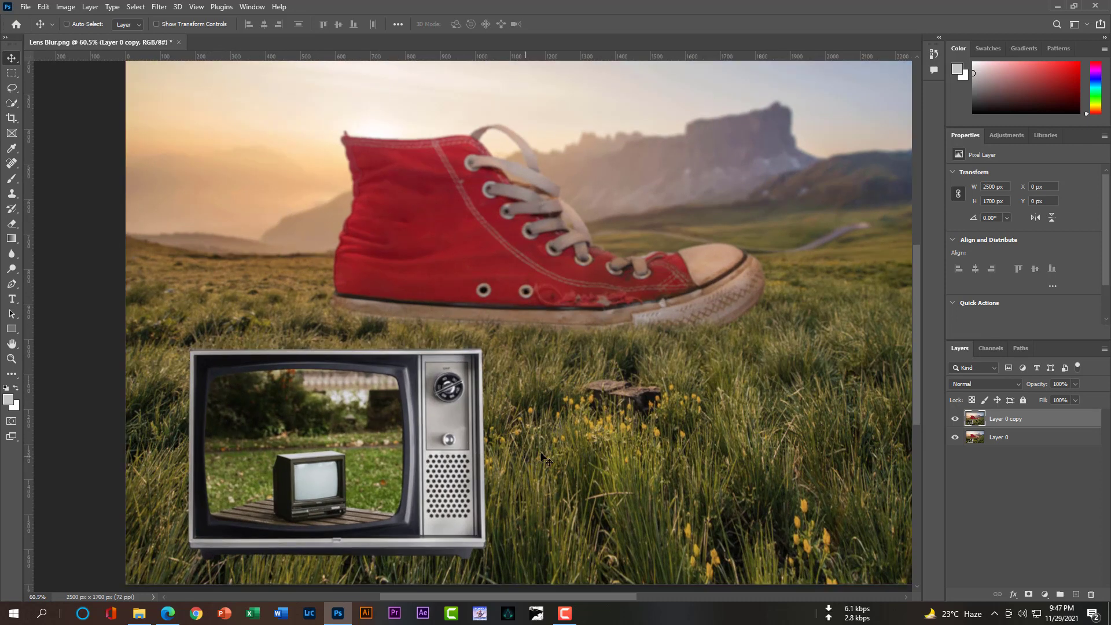
click(1030, 595)
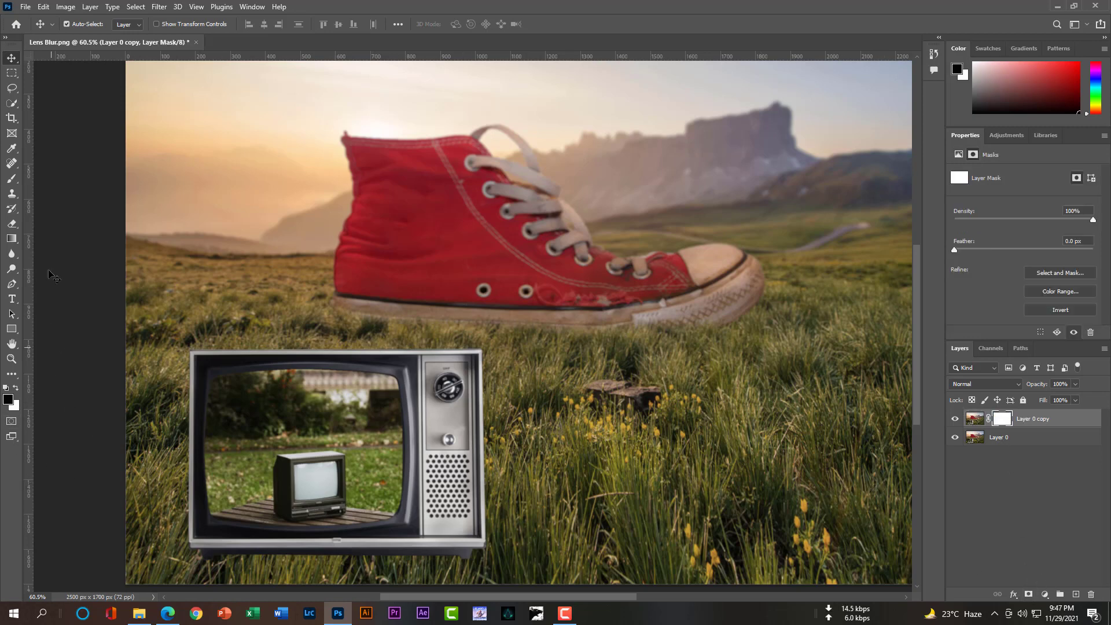
click(13, 178)
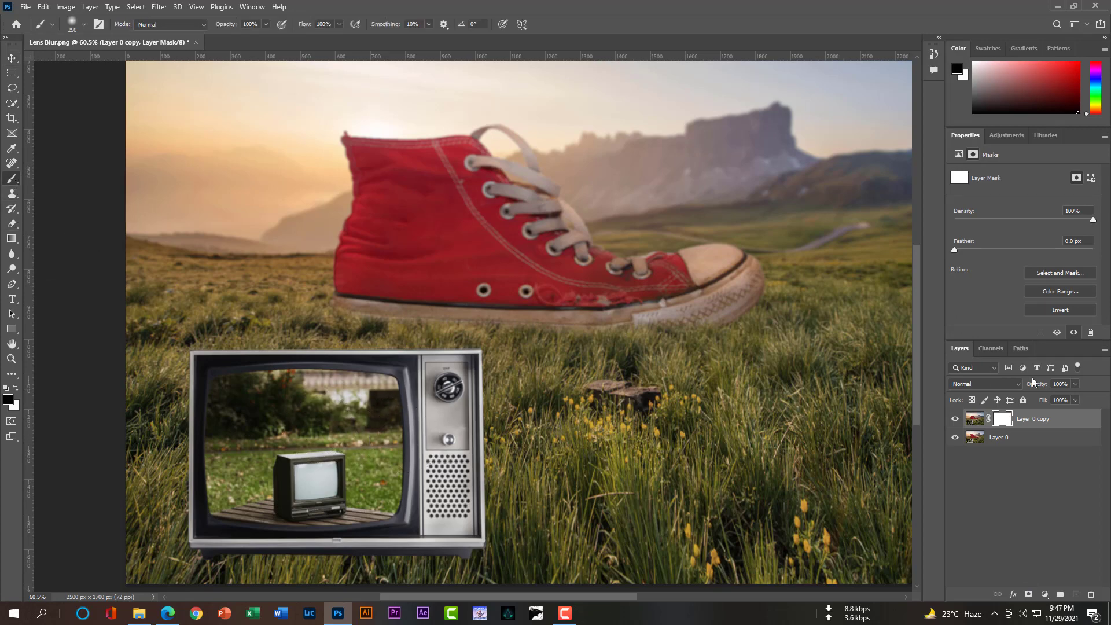
click(991, 347)
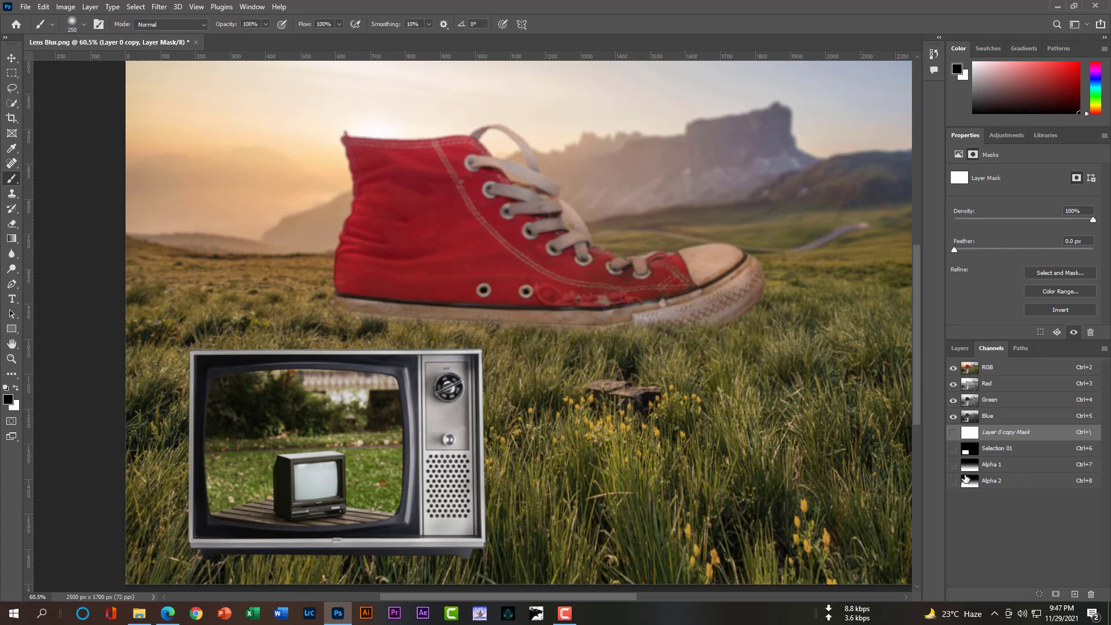
ctrl+click(970, 451)
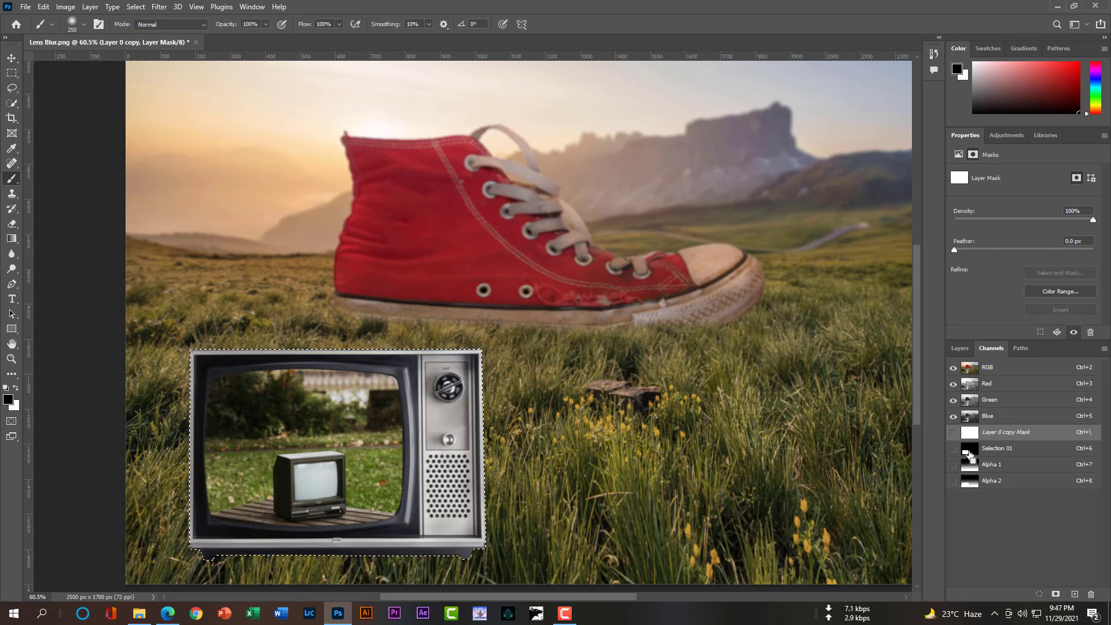
click(960, 348)
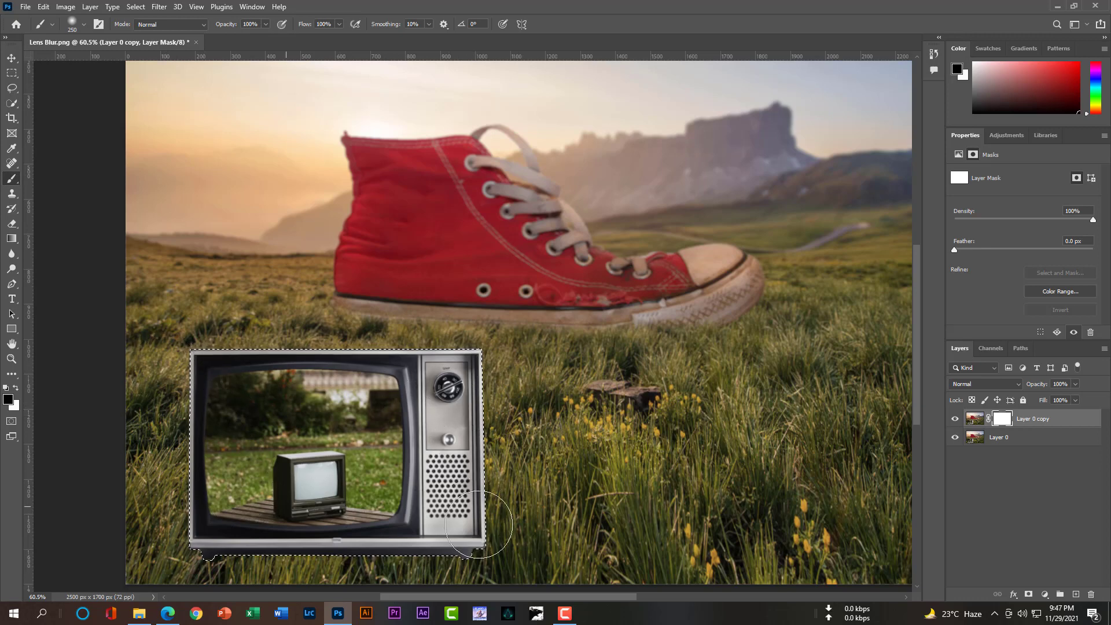
Step: Paint black on the mask inside the TV selection, then deselect
drag(224, 402, 445, 478)
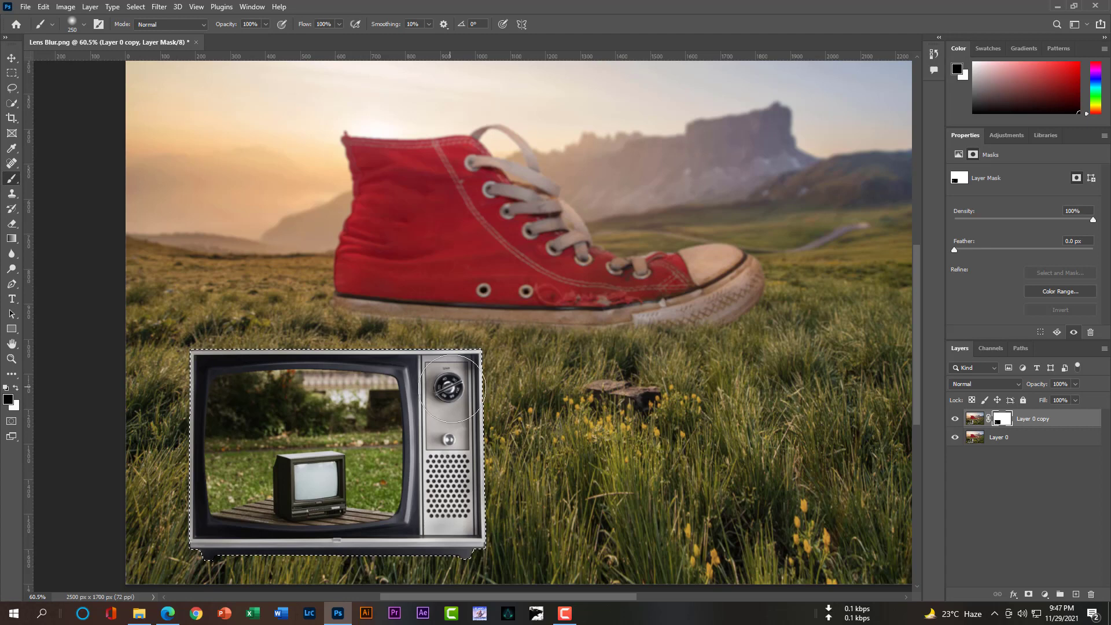
key(ctrl+d)
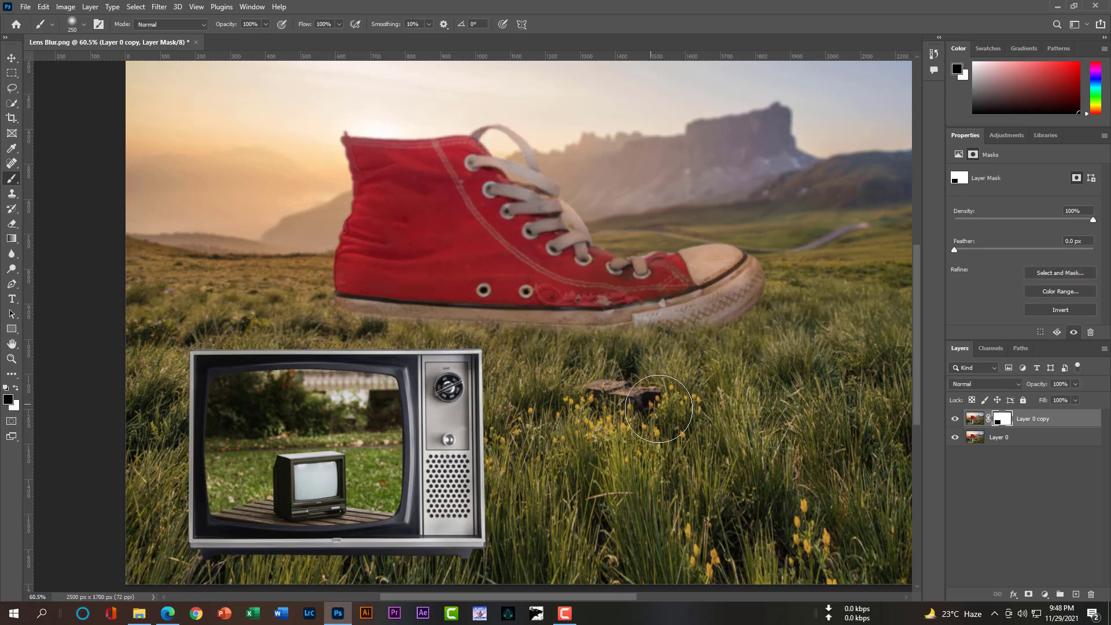
scroll(658, 408, down, 1)
scroll(658, 409, down, 1)
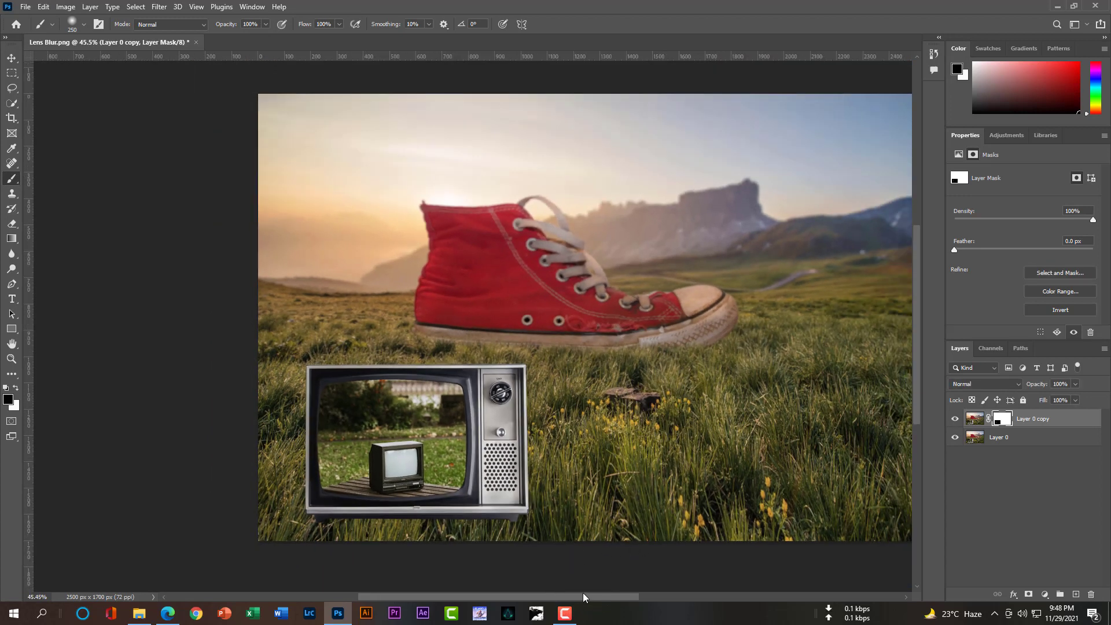
drag(580, 596, 622, 595)
click(955, 420)
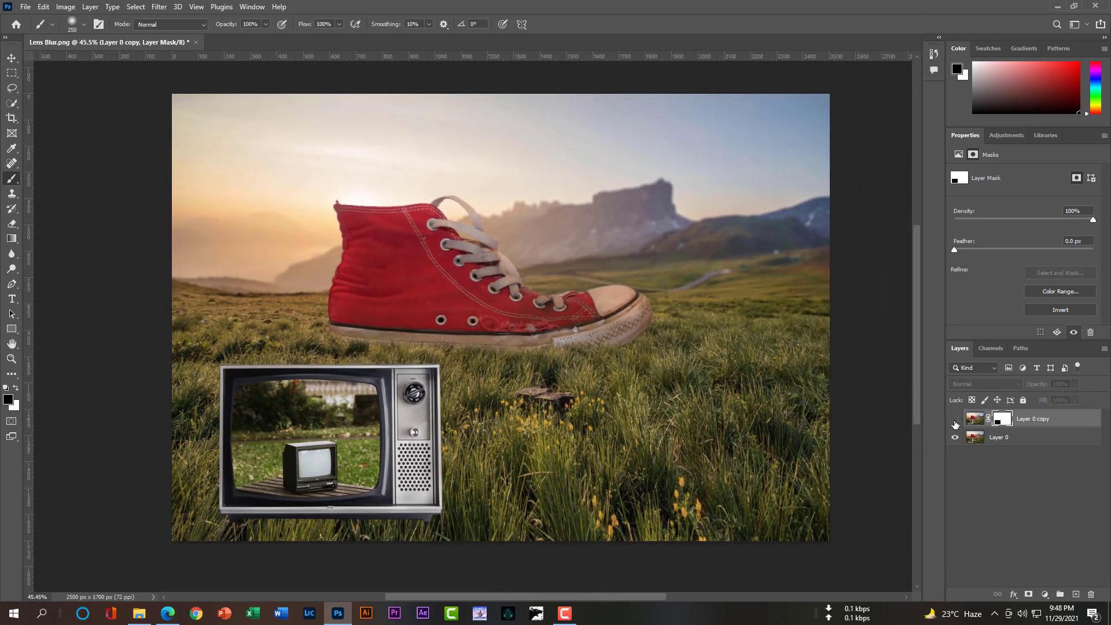
click(955, 420)
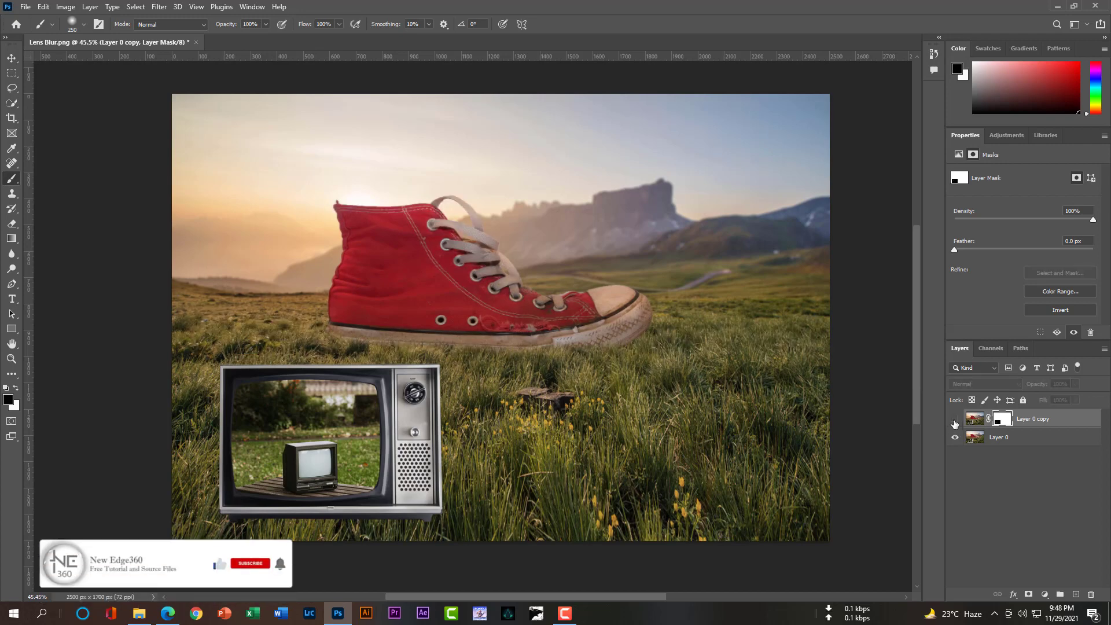
click(955, 422)
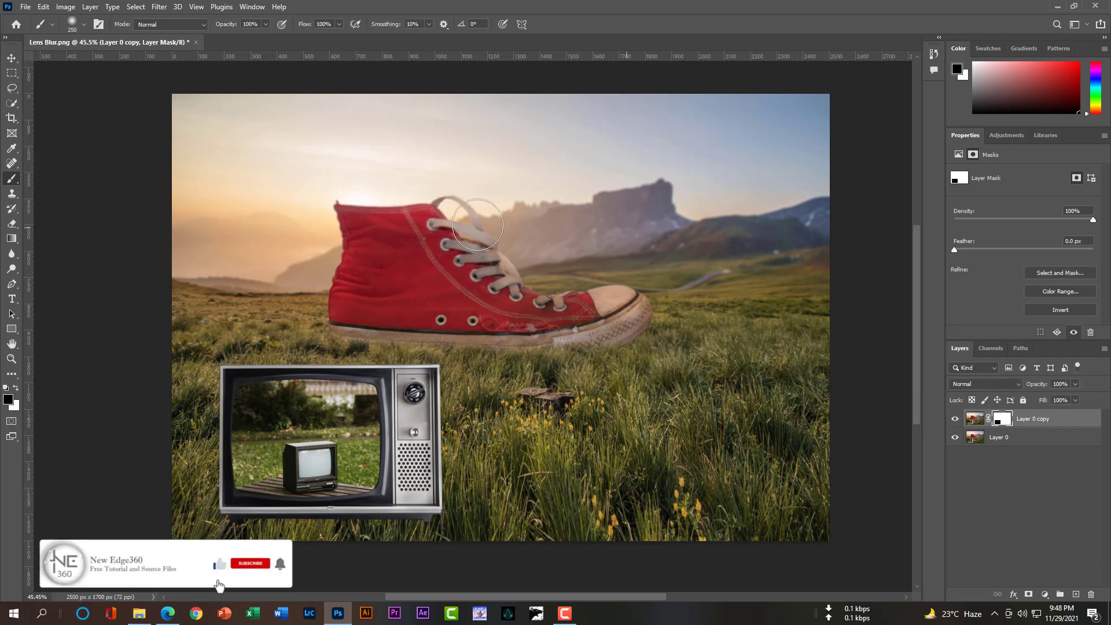